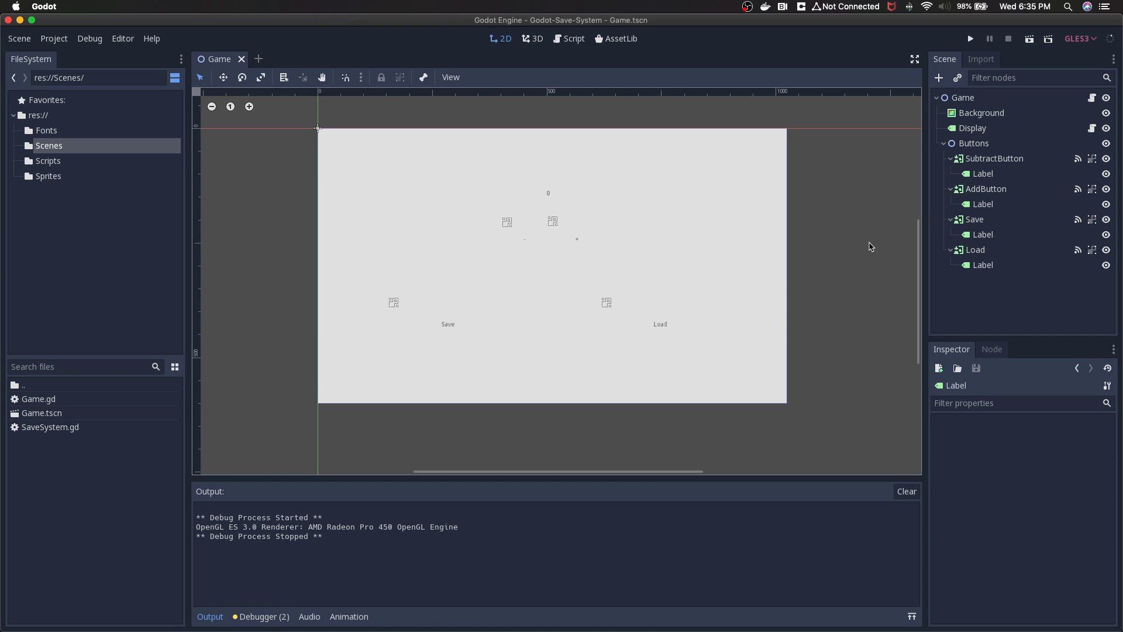
- Switch to Chrome and load fonts.google.com from the address bar
{"action": "key", "text": "super+Tab"}
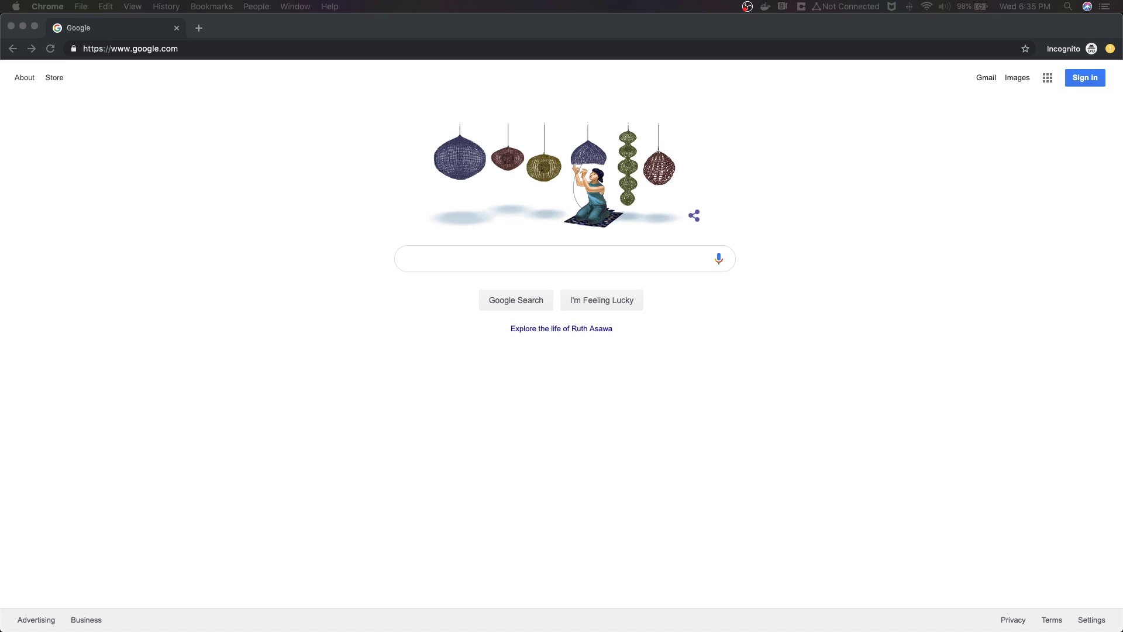
{"action": "left_click", "coordinate": [228, 49]}
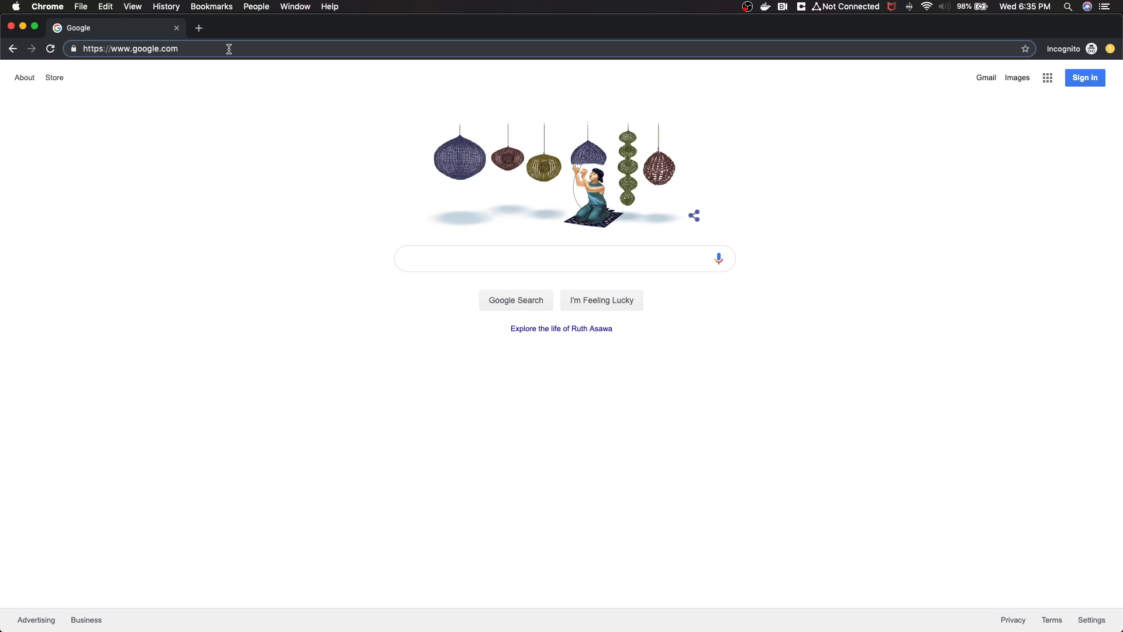
{"action": "type", "text": "https://fonts.google.com/"}
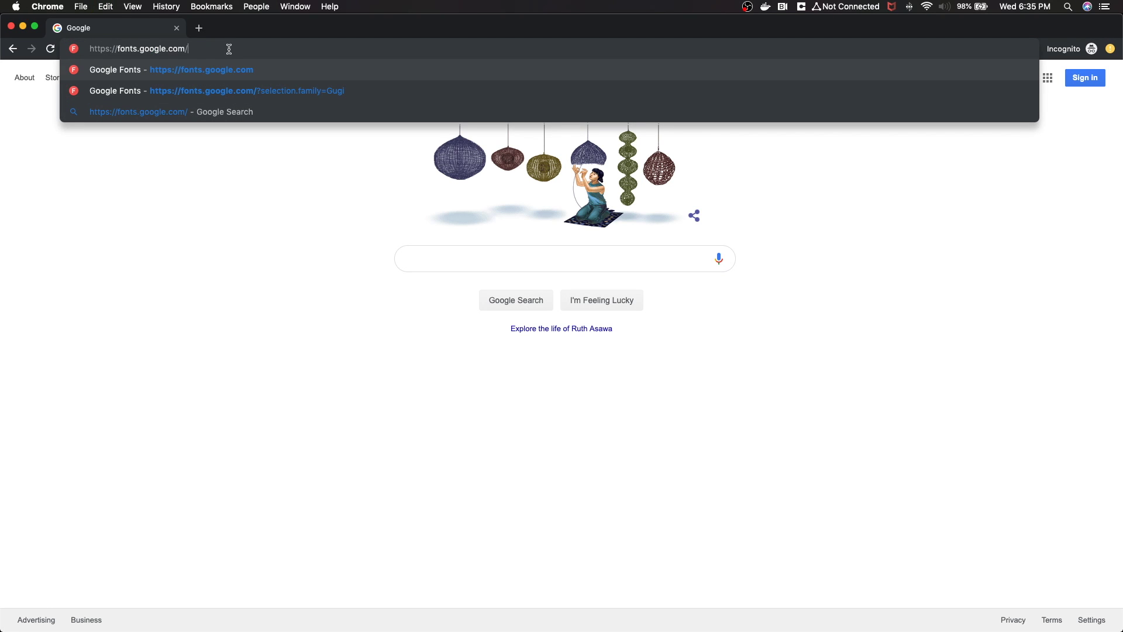
{"action": "key", "text": "Return"}
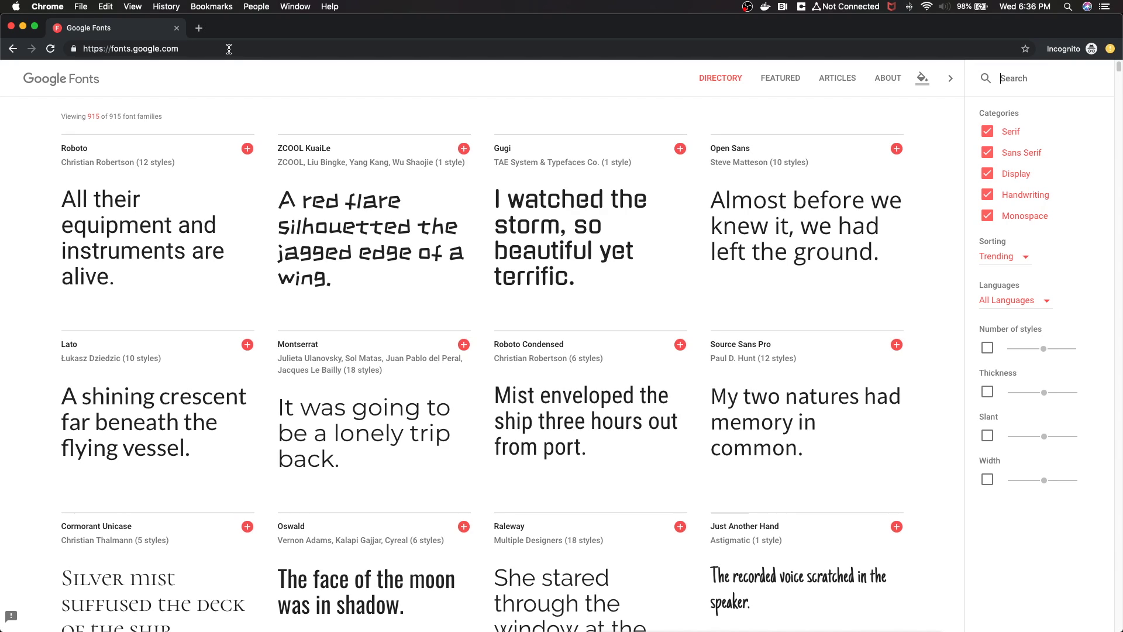
- Replace the Gugi card's preview sentence with 'Edit Text' and add Gugi to the selection
{"action": "mouse_move", "coordinate": [552, 227]}
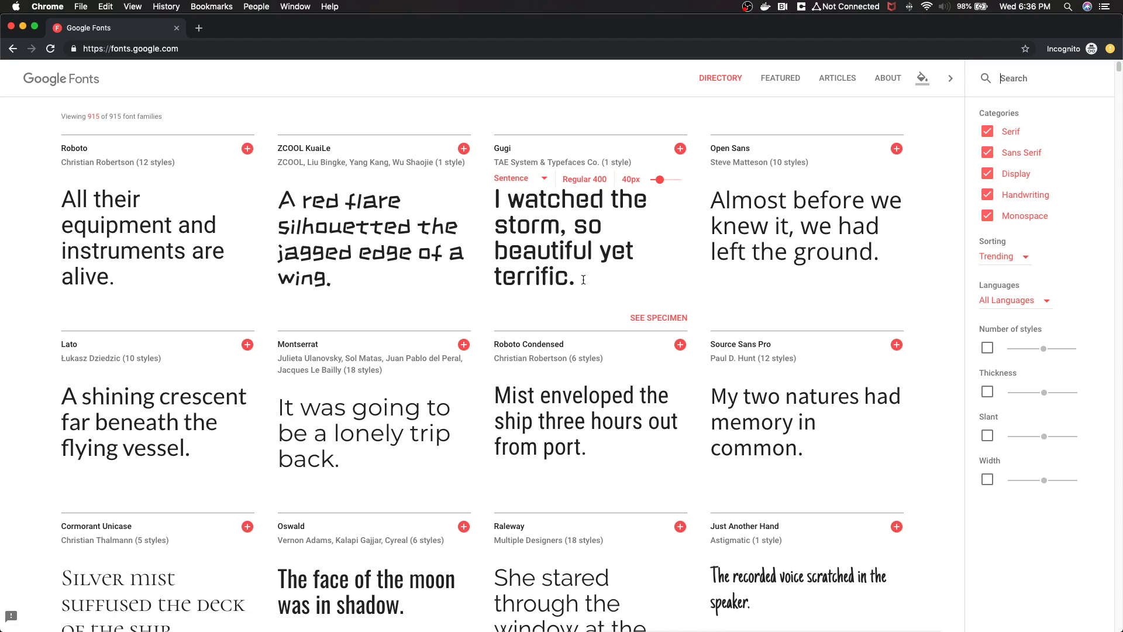
{"action": "left_click_drag", "start_coordinate": [581, 281], "coordinate": [474, 202]}
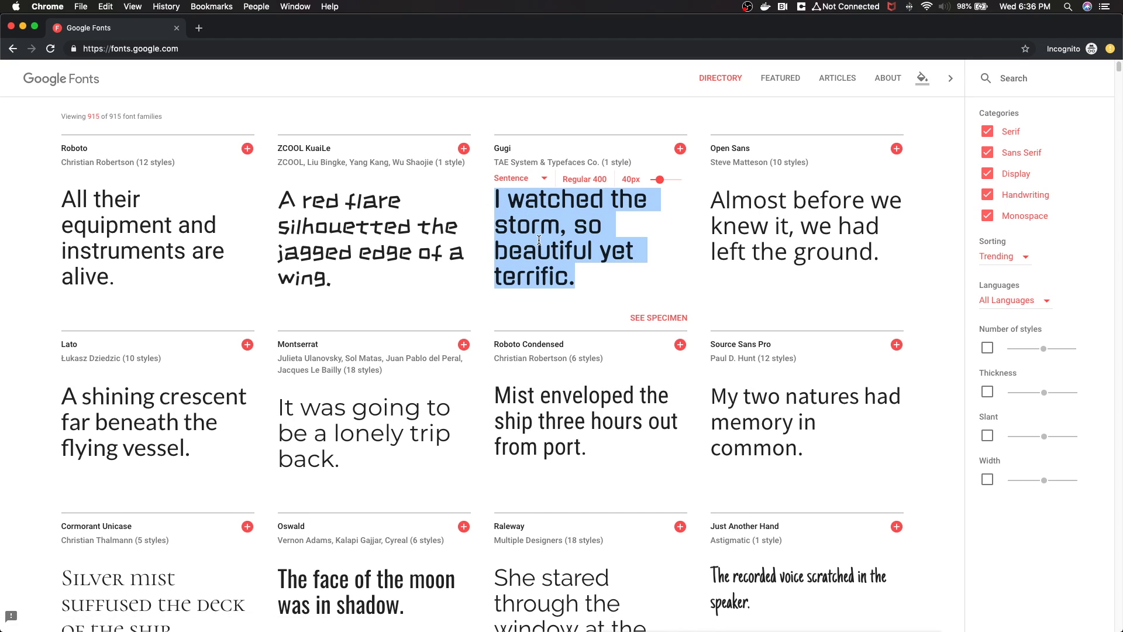
{"action": "type", "text": "Ed"}
{"action": "key", "text": "BackSpace"}
{"action": "key", "text": "BackSpace"}
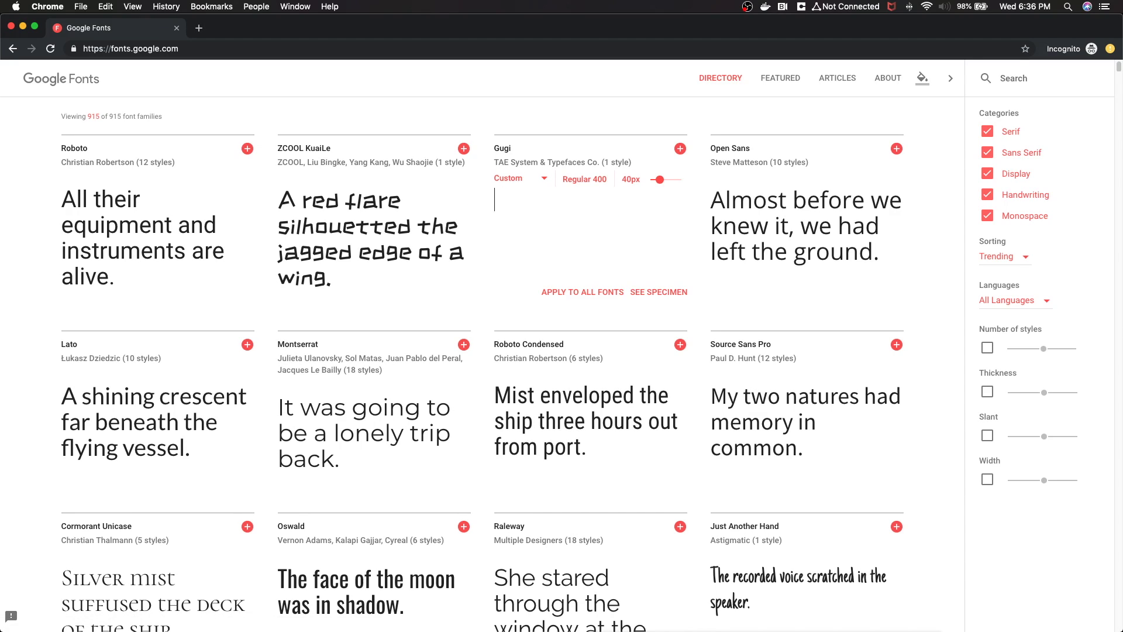
{"action": "type", "text": "Edit Text"}
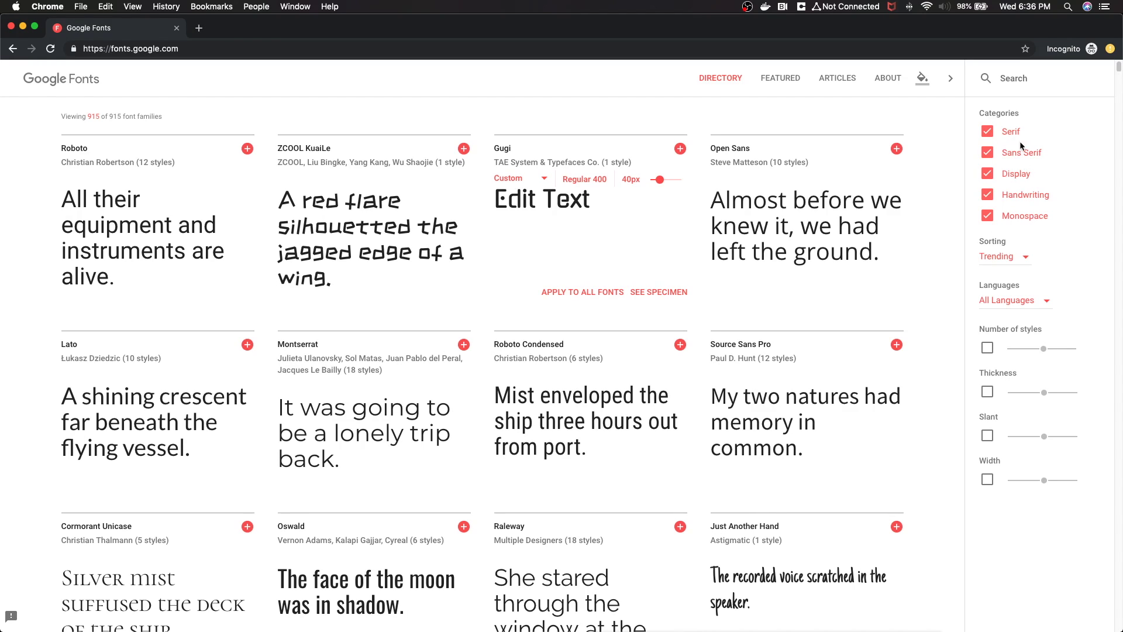
{"action": "left_click", "coordinate": [680, 149]}
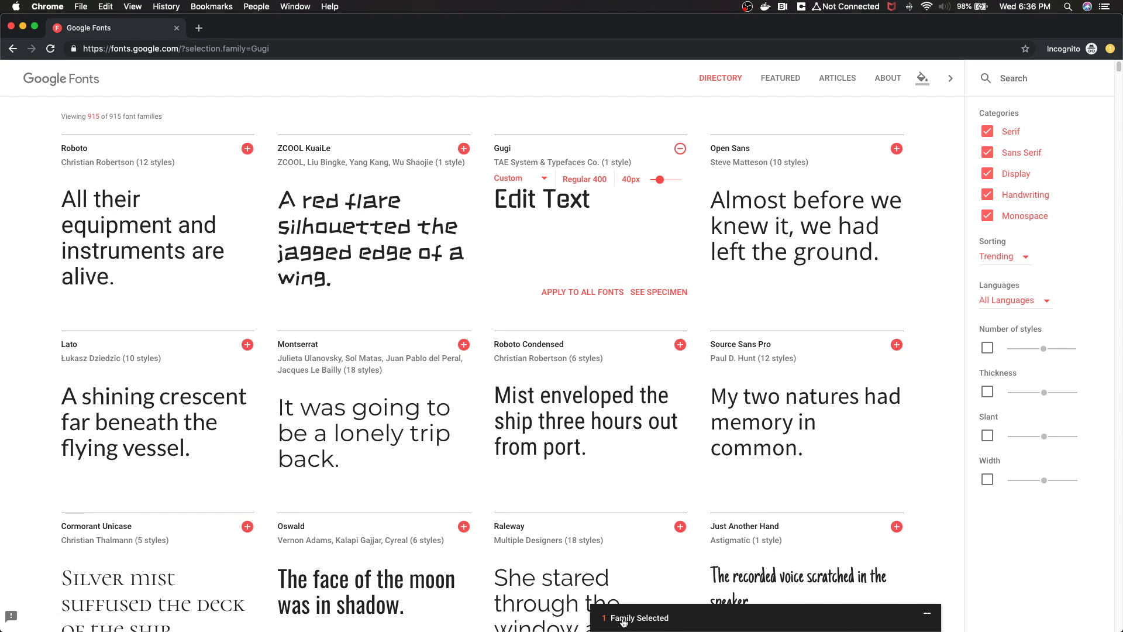
- Download the selected Gugi family as a zip, then return to Godot
{"action": "left_click", "coordinate": [720, 620]}
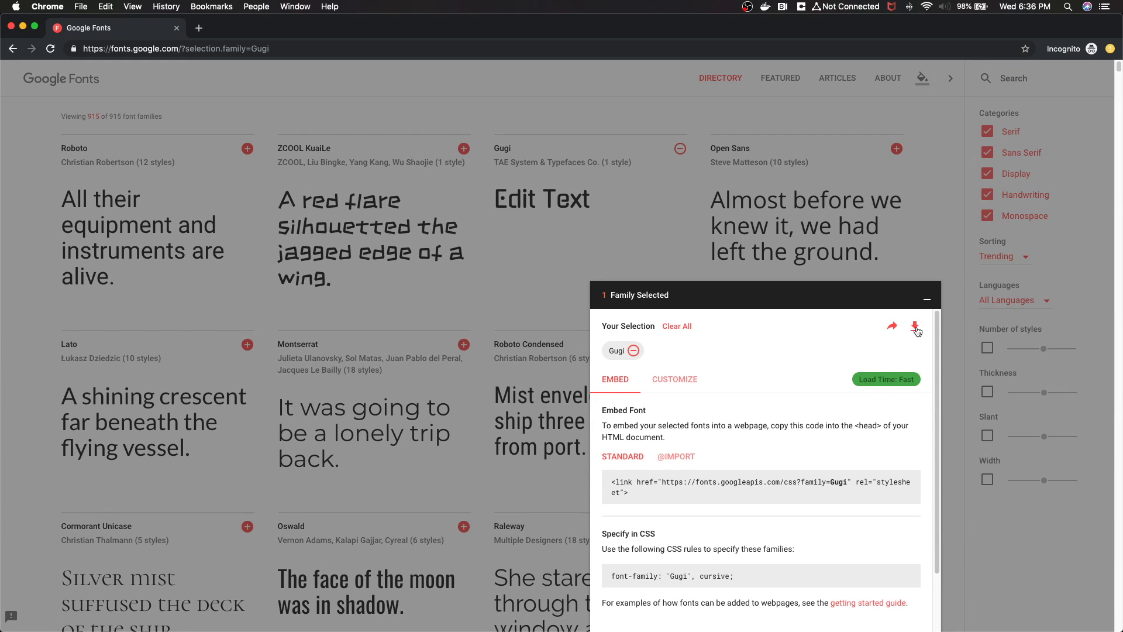
{"action": "left_click", "coordinate": [916, 330]}
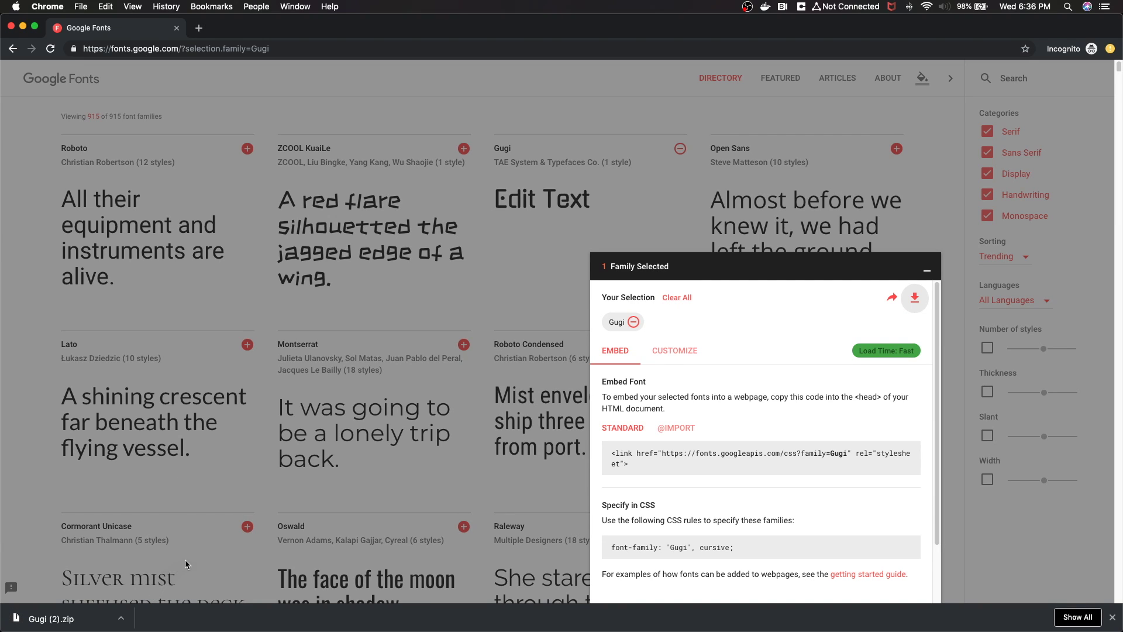
{"action": "left_click", "coordinate": [931, 269]}
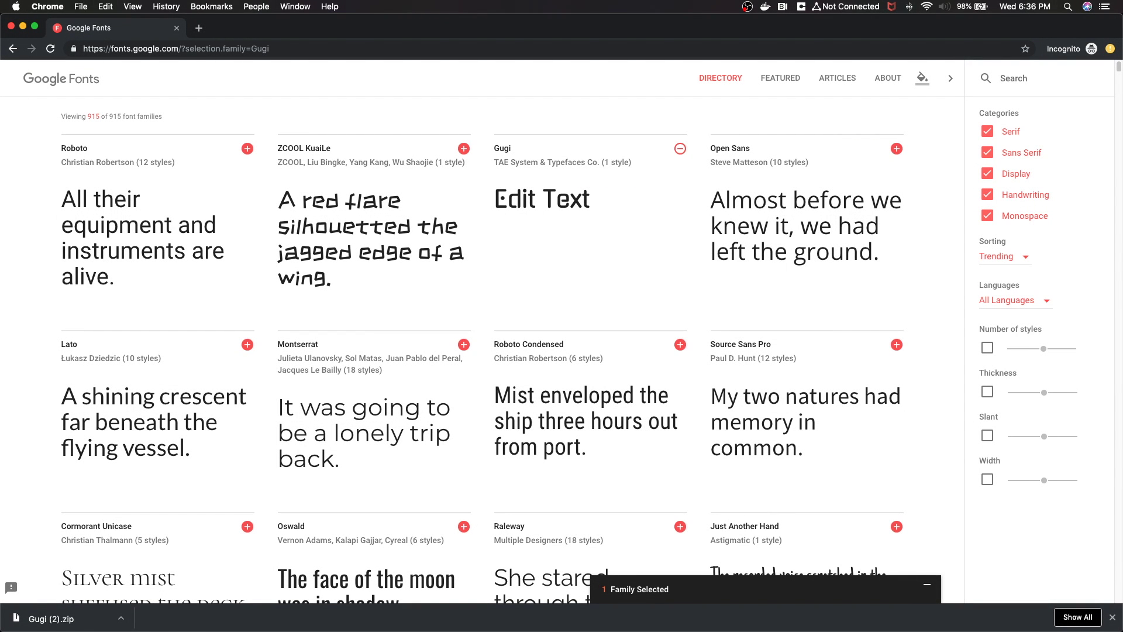
{"action": "key", "text": "super+Tab"}
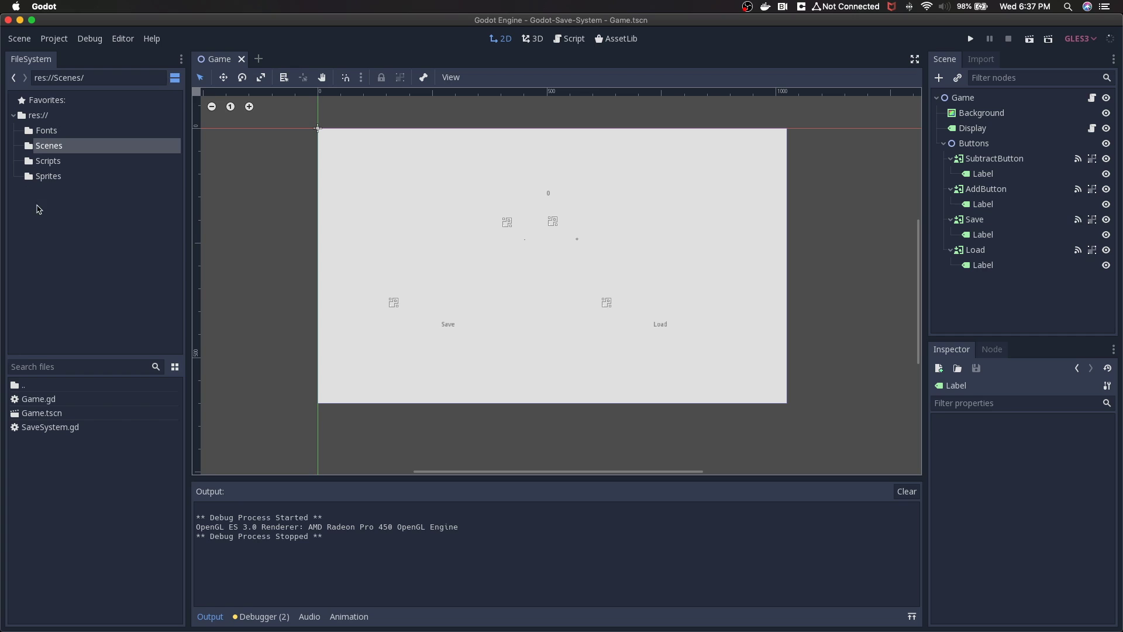
- Open the Fonts folder in the FileSystem dock to reveal Gugi-Regular.ttf
{"action": "left_click", "coordinate": [62, 134]}
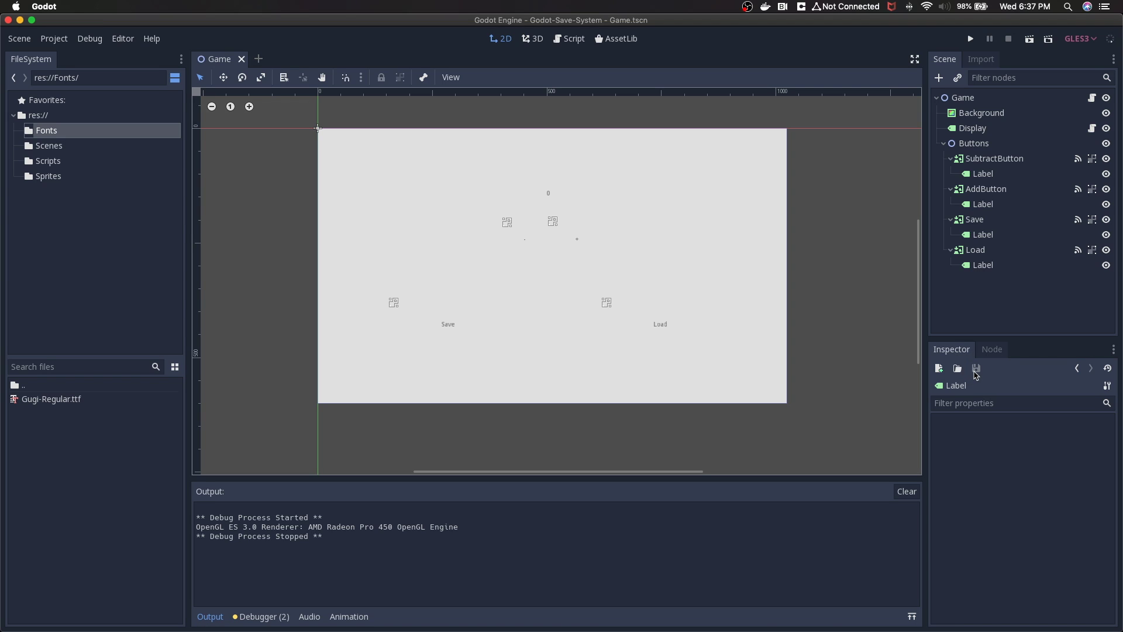
- Select the Display node and enable its Custom Fonts > Font override in the Inspector
{"action": "left_click", "coordinate": [1000, 130]}
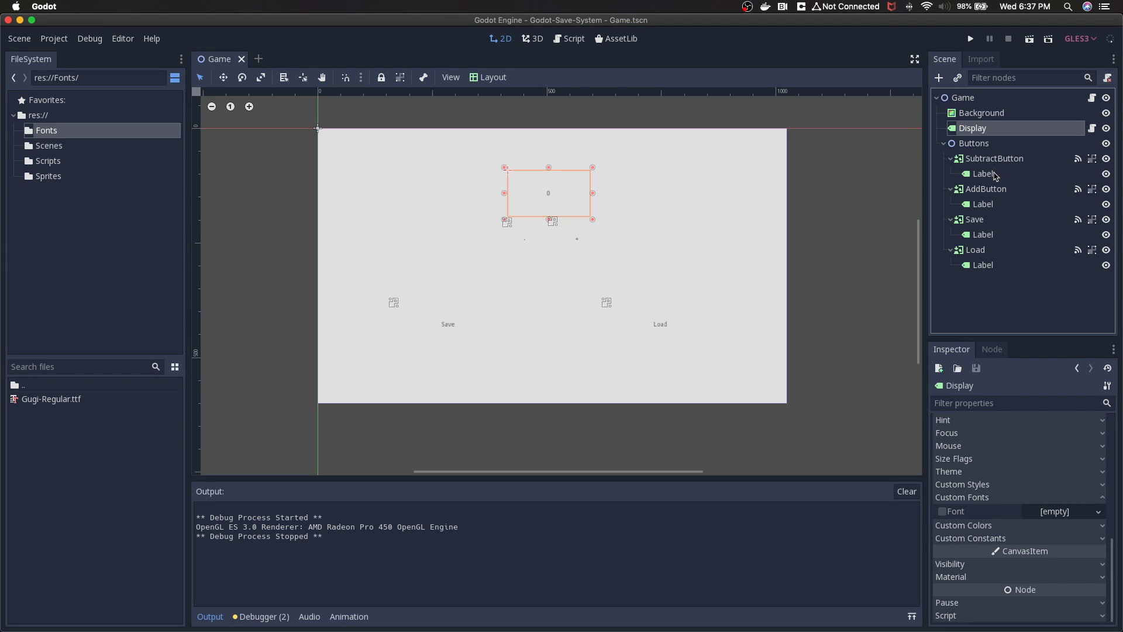
{"action": "scroll", "coordinate": [1011, 456], "scroll_direction": "up", "scroll_amount": 5}
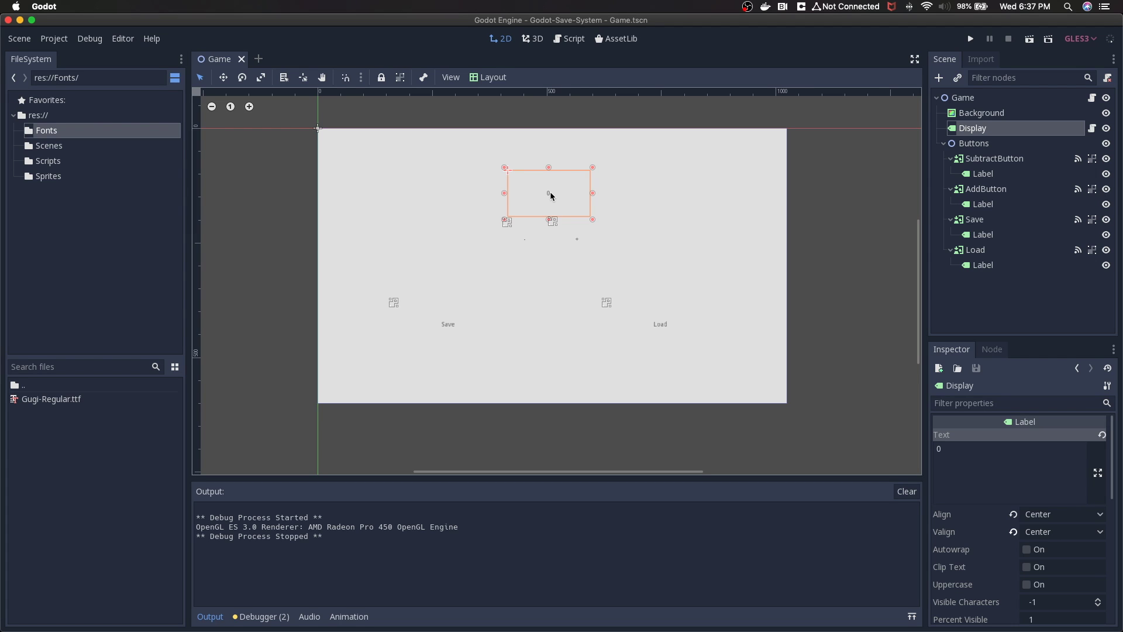
{"action": "scroll", "coordinate": [990, 492], "scroll_direction": "down", "scroll_amount": 5}
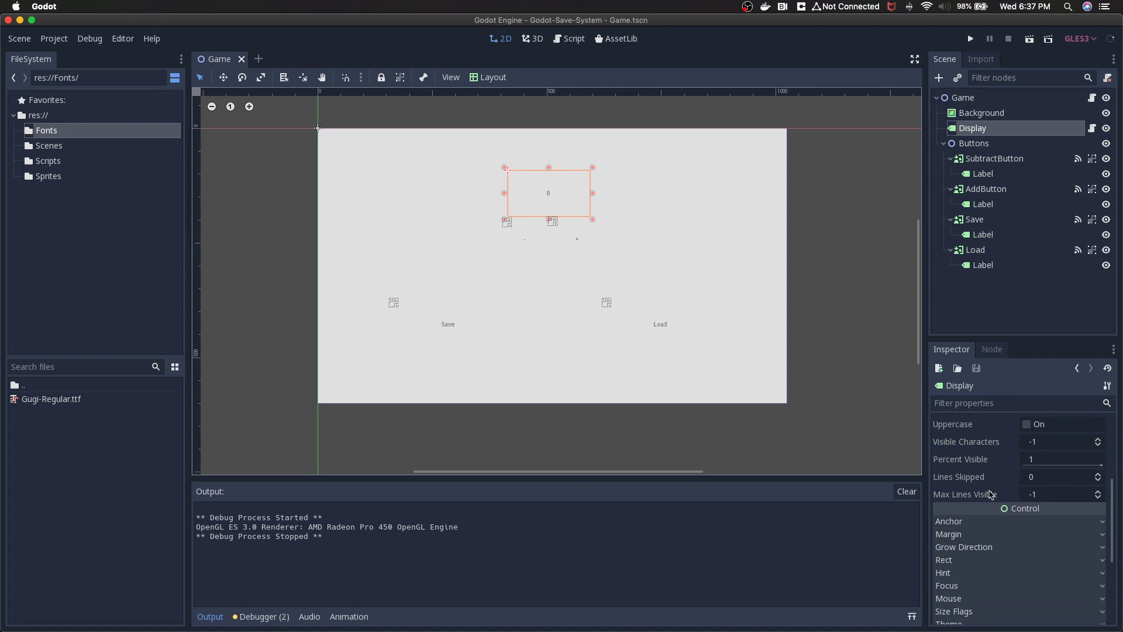
{"action": "scroll", "coordinate": [990, 495], "scroll_direction": "down", "scroll_amount": 3}
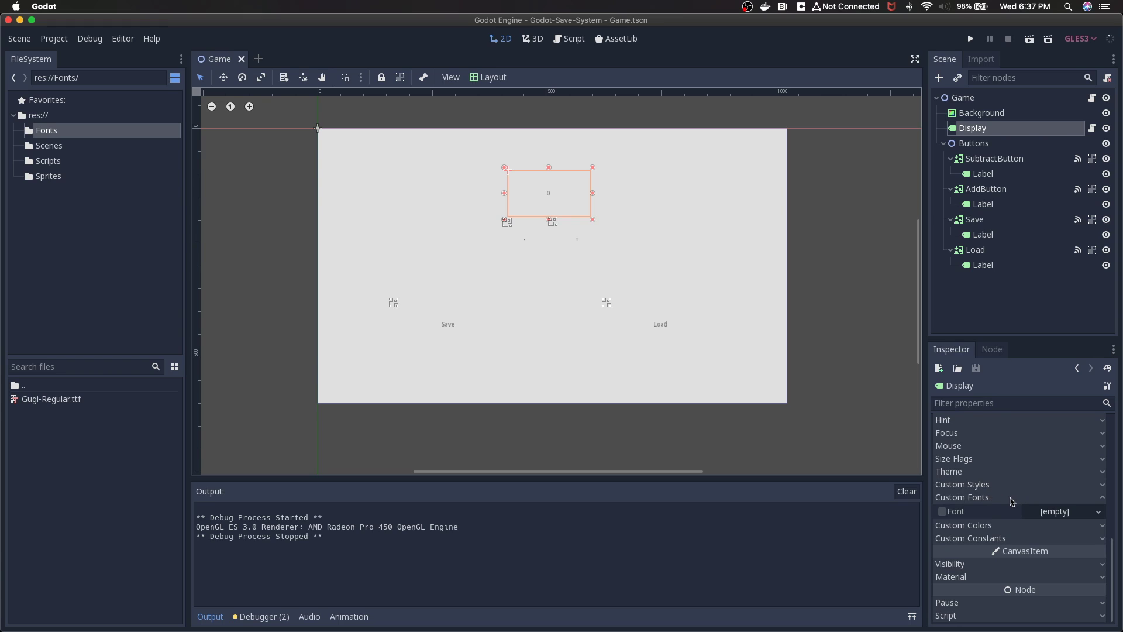
{"action": "left_click", "coordinate": [1009, 498]}
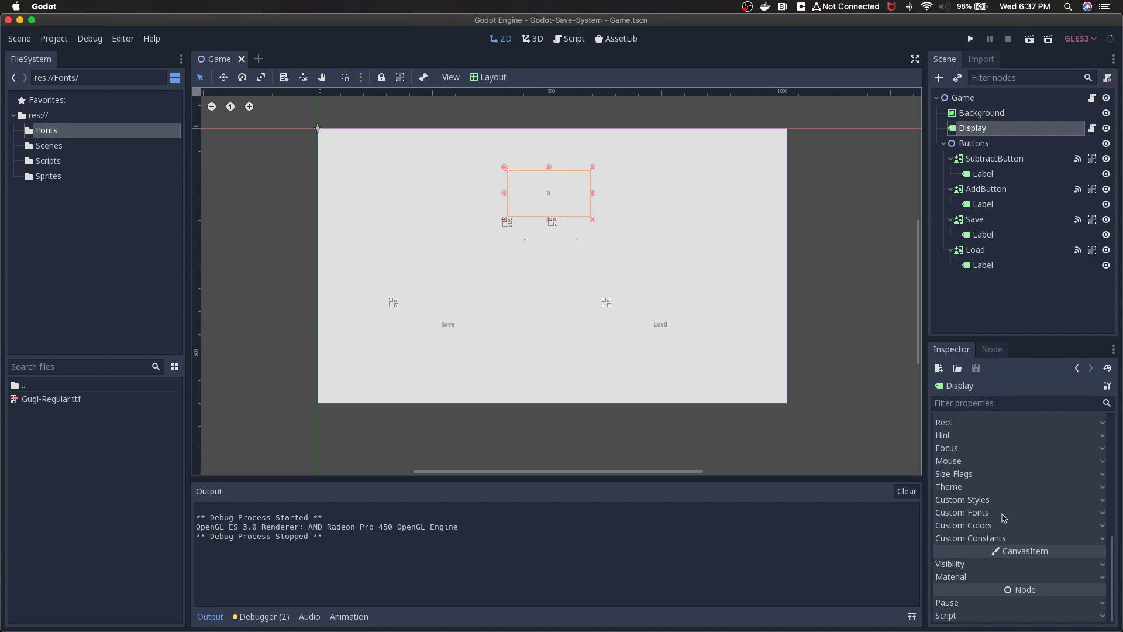
{"action": "left_click", "coordinate": [1002, 513]}
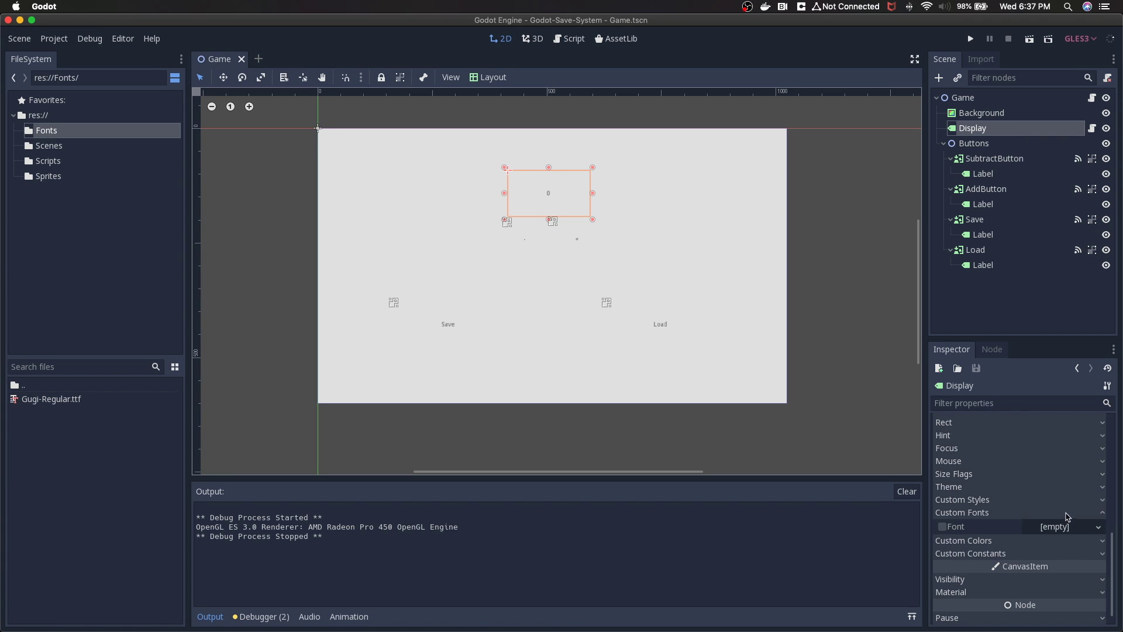
{"action": "scroll", "coordinate": [1031, 514], "scroll_direction": "up", "scroll_amount": 5}
{"action": "scroll", "coordinate": [1031, 514], "scroll_direction": "down", "scroll_amount": 5}
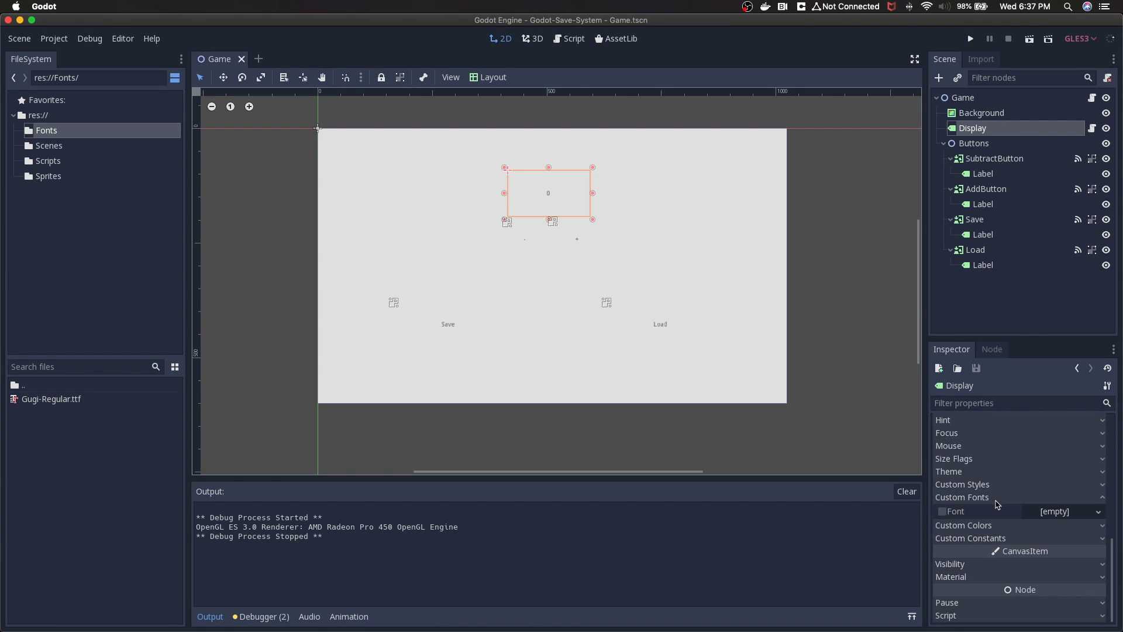
{"action": "left_click", "coordinate": [943, 512]}
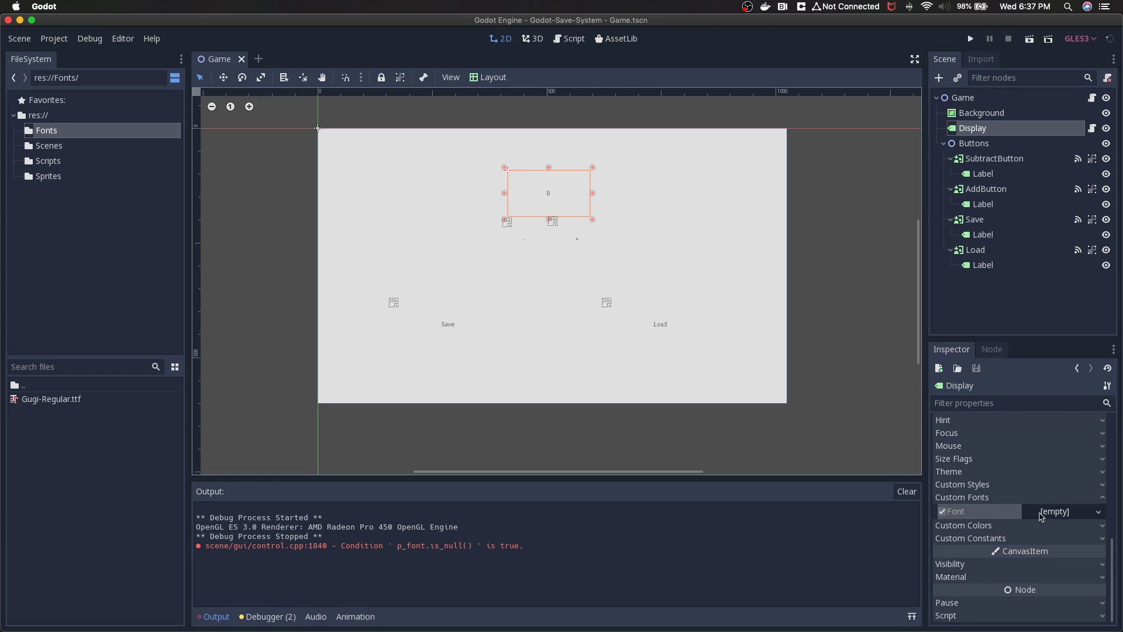
{"action": "left_click", "coordinate": [1069, 513]}
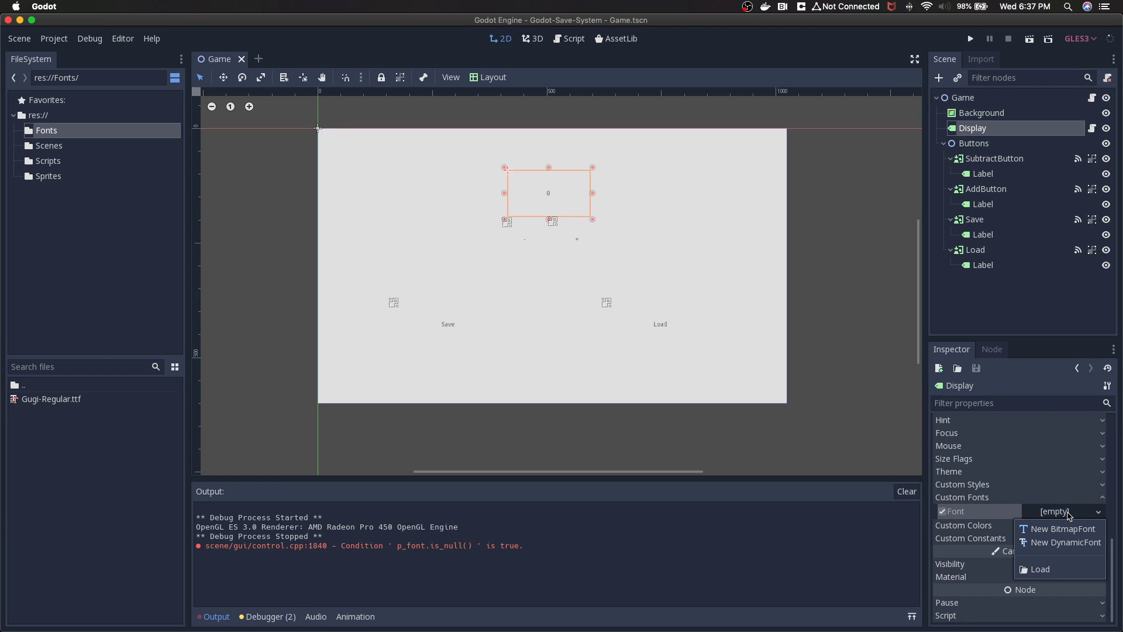
- Create a new DynamicFont for Display and expand its Font Data section
{"action": "left_click", "coordinate": [1066, 543]}
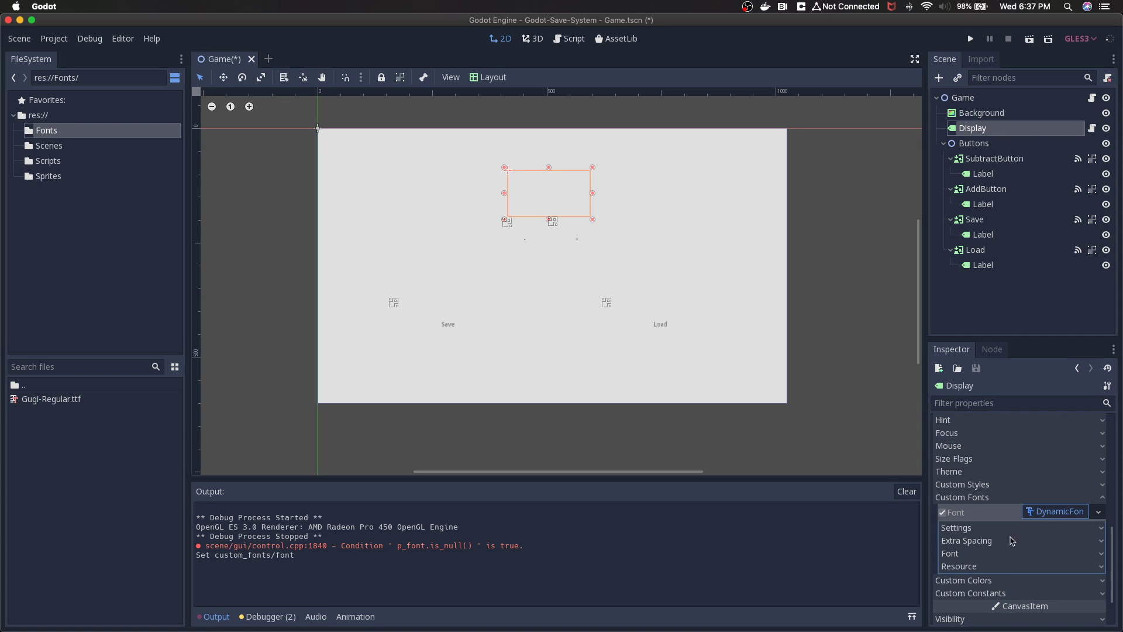
{"action": "scroll", "coordinate": [1063, 537], "scroll_direction": "down", "scroll_amount": 3}
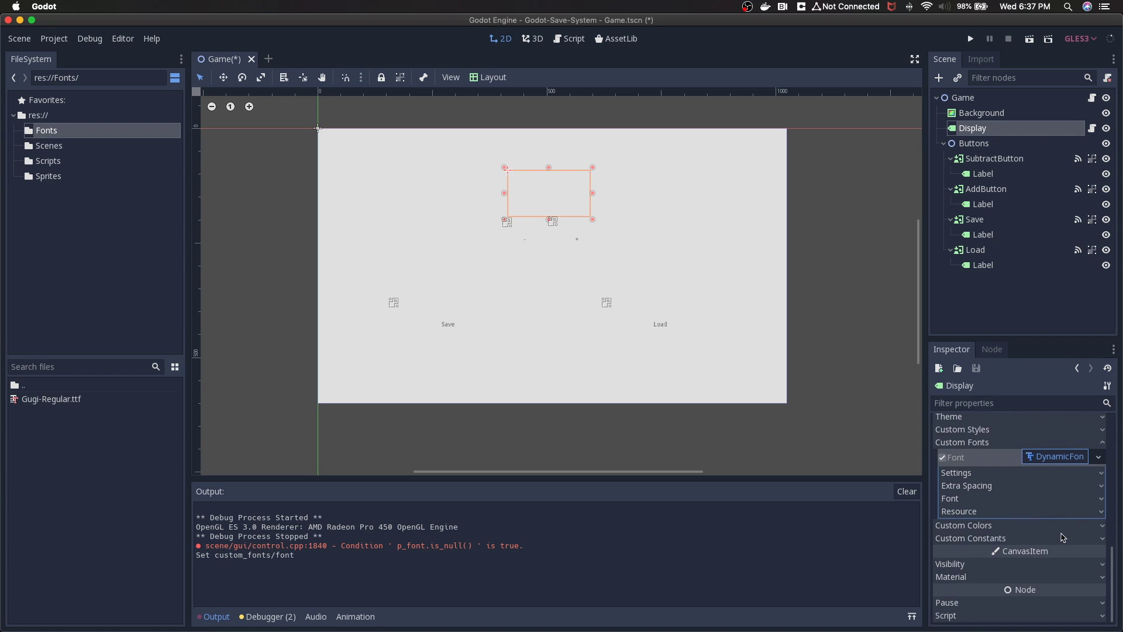
{"action": "left_click", "coordinate": [1006, 477]}
{"action": "scroll", "coordinate": [1007, 479], "scroll_direction": "down", "scroll_amount": 3}
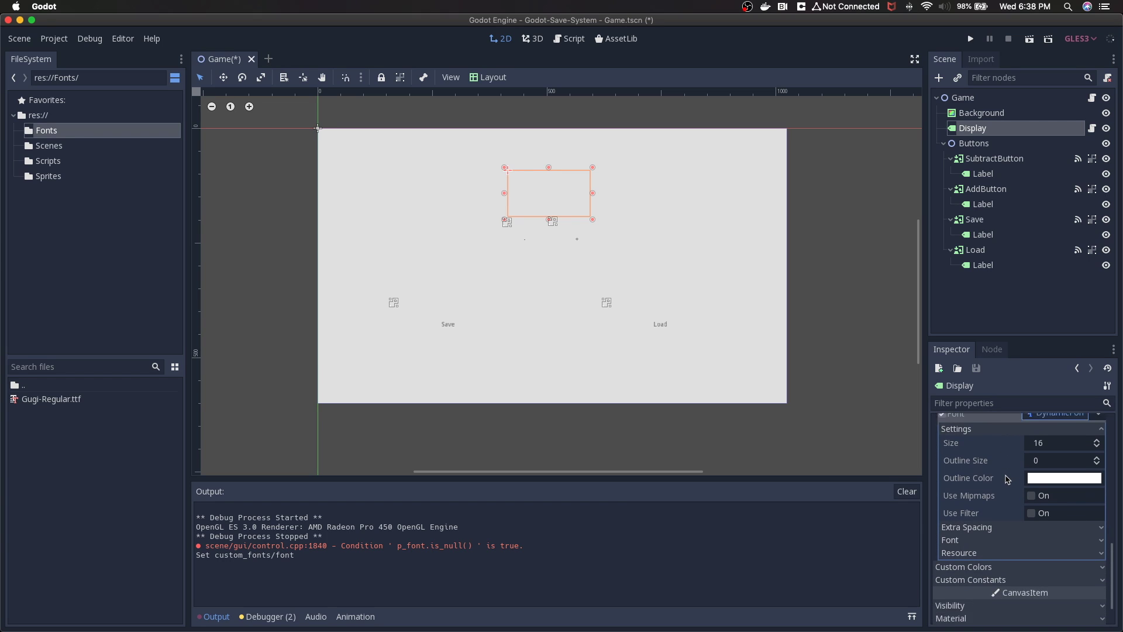
{"action": "scroll", "coordinate": [1007, 478], "scroll_direction": "down", "scroll_amount": 1}
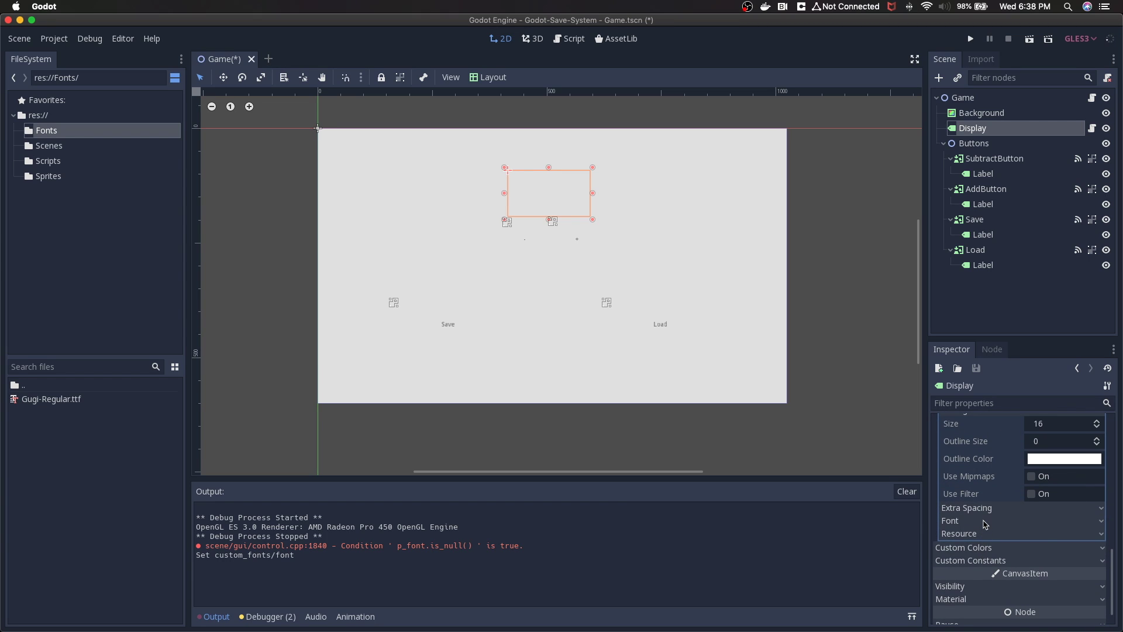
{"action": "left_click", "coordinate": [986, 522]}
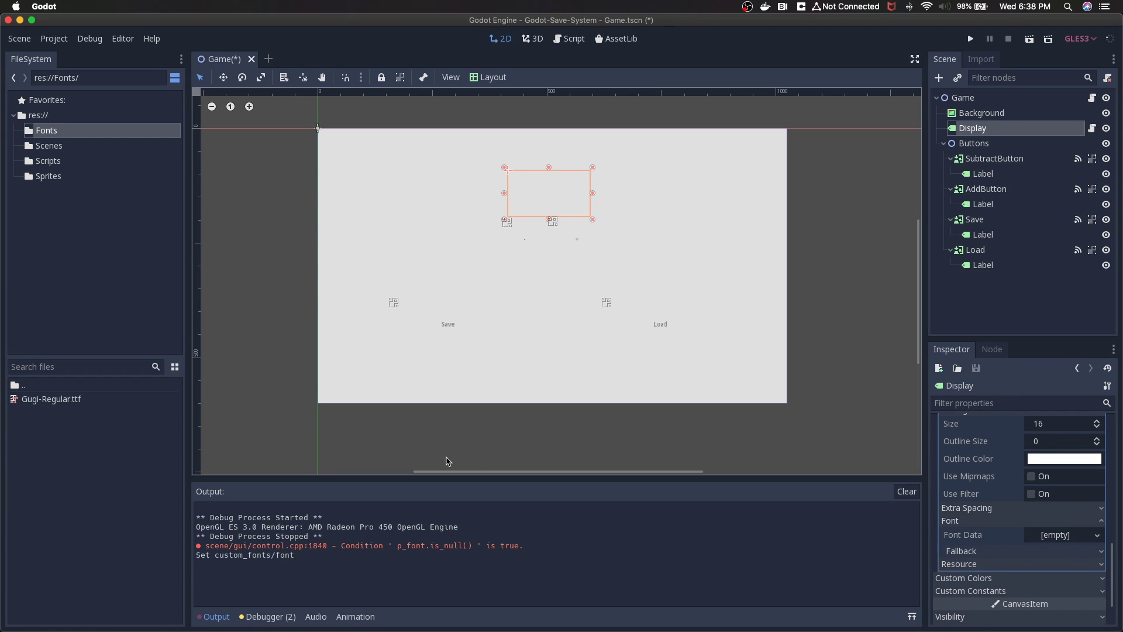
- Load Gugi-Regular.ttf from the Fonts folder as the font data
{"action": "left_click", "coordinate": [1082, 536]}
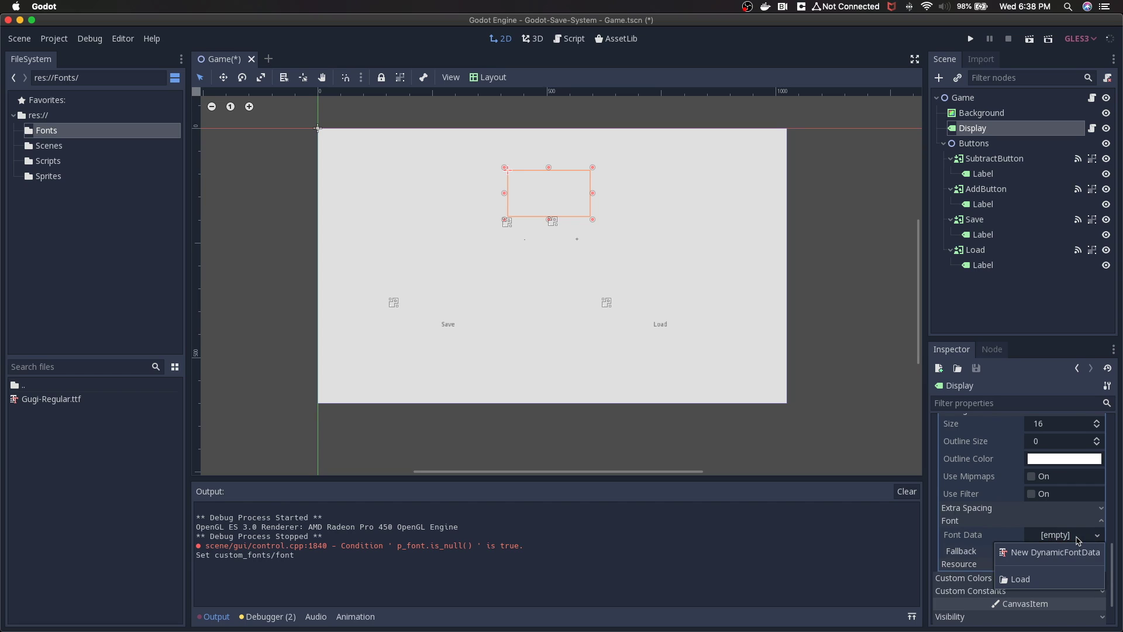
{"action": "left_click", "coordinate": [1043, 582]}
{"action": "double_click", "coordinate": [277, 172]}
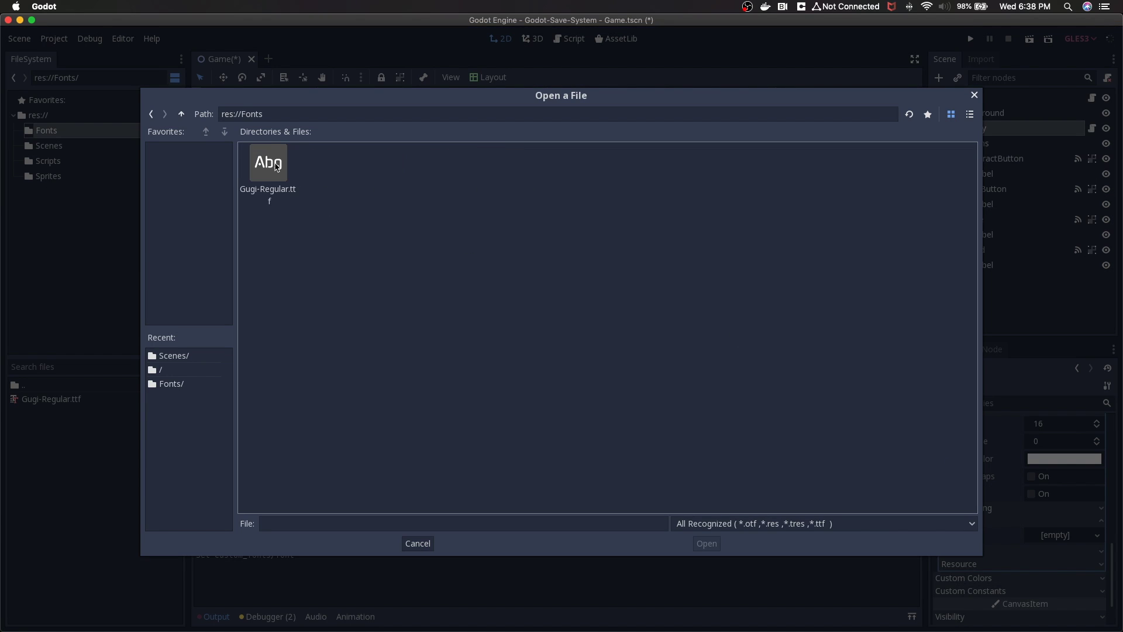
{"action": "left_click", "coordinate": [277, 168]}
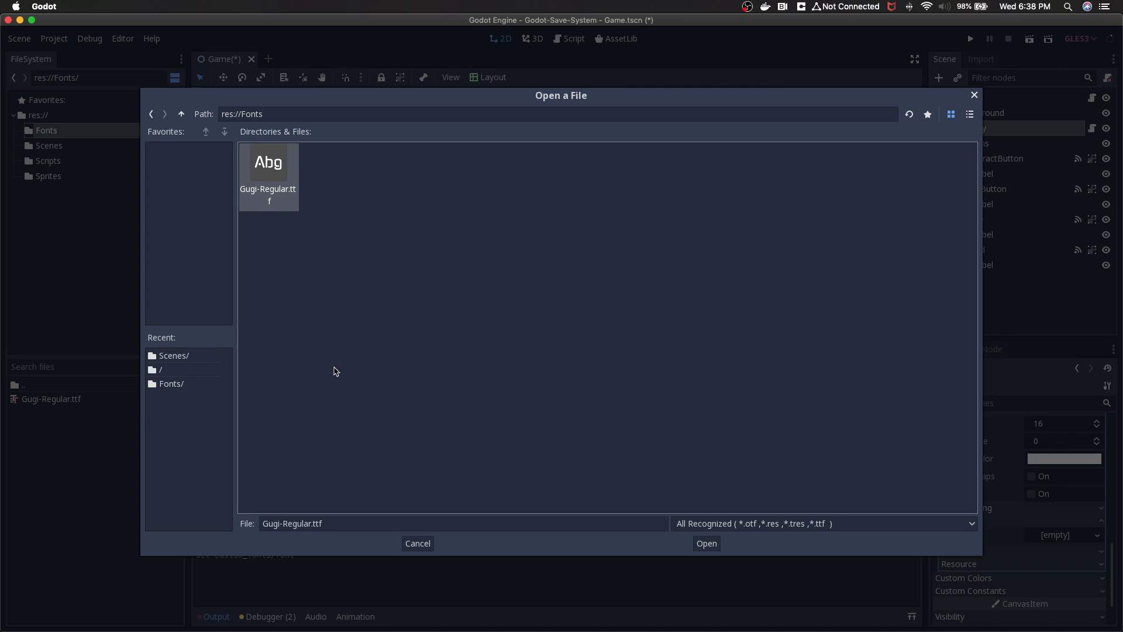
{"action": "left_click", "coordinate": [706, 543]}
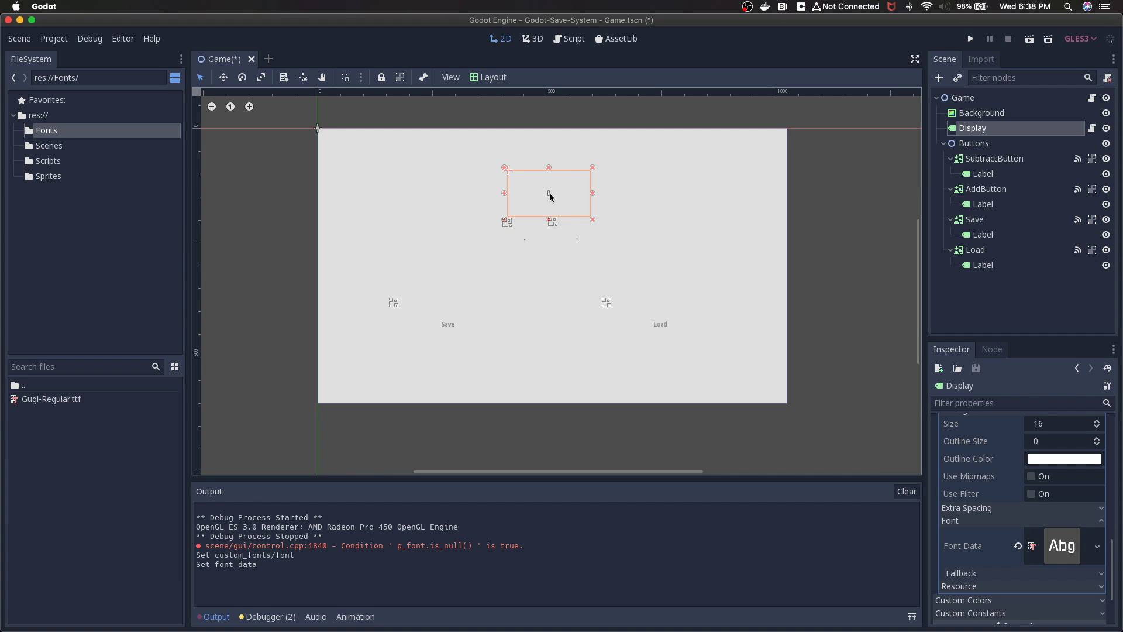
- Set the Display dynamic font's Size to 100
{"action": "scroll", "coordinate": [1047, 523], "scroll_direction": "up", "scroll_amount": 3}
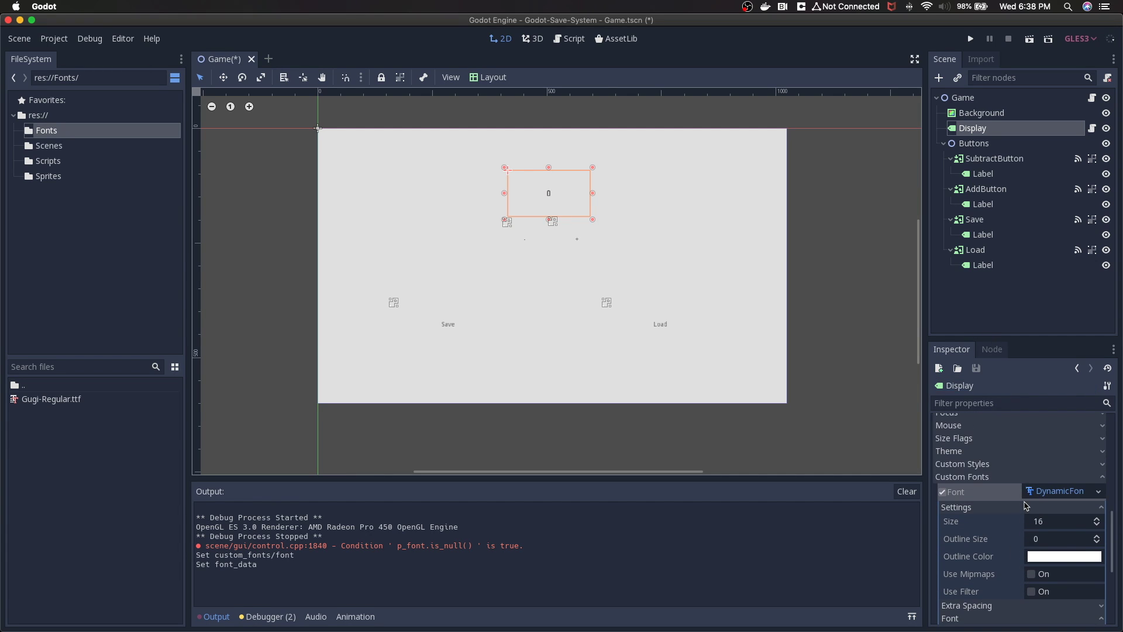
{"action": "left_click", "coordinate": [1047, 522]}
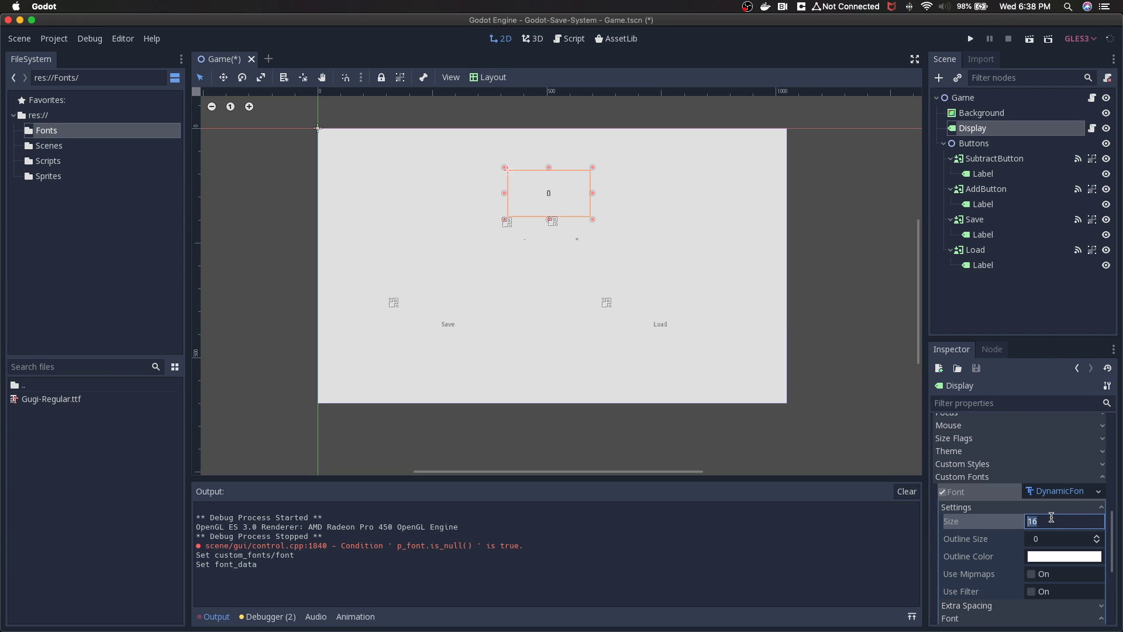
{"action": "type", "text": "100"}
{"action": "key", "text": "Return"}
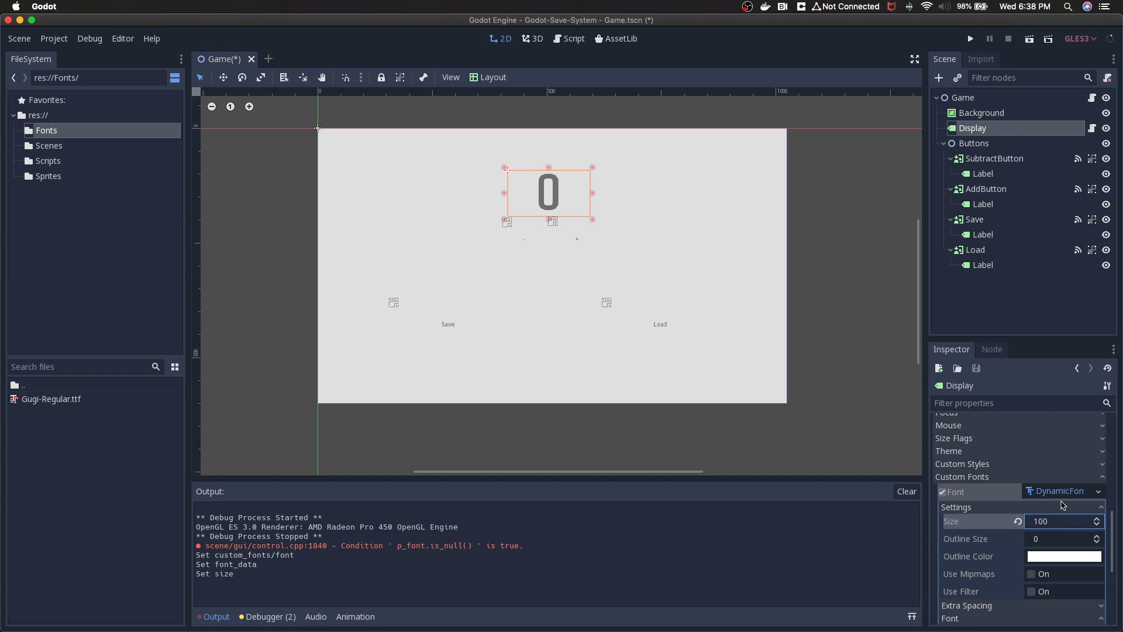
- Toggle the font's Use Filter on and back off
{"action": "scroll", "coordinate": [1040, 507], "scroll_direction": "down", "scroll_amount": 5}
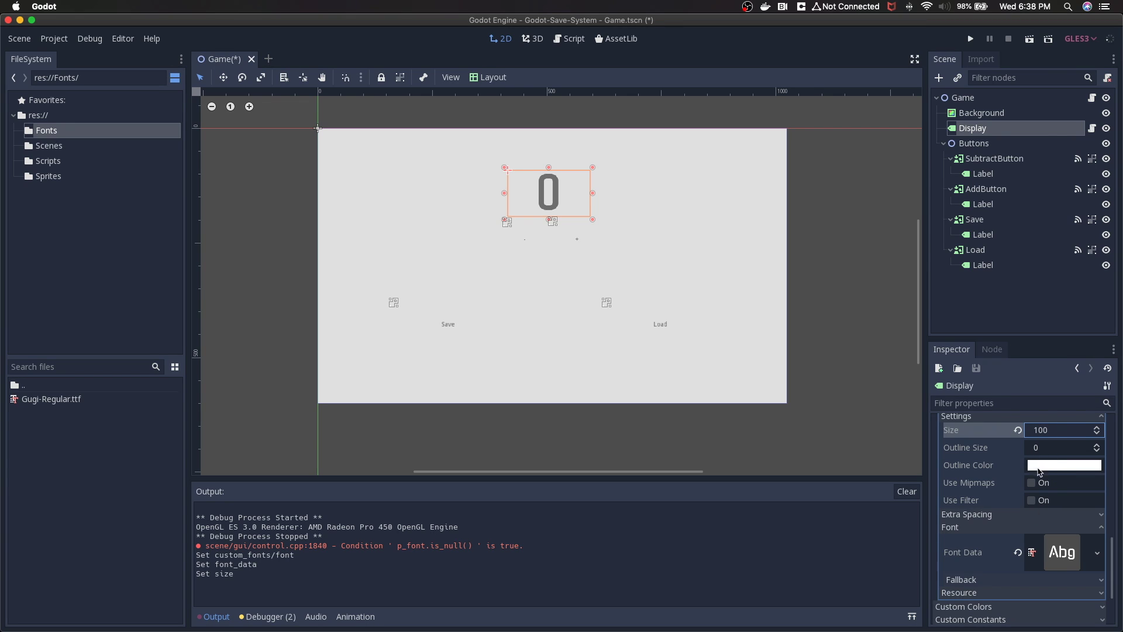
{"action": "left_click", "coordinate": [1032, 502]}
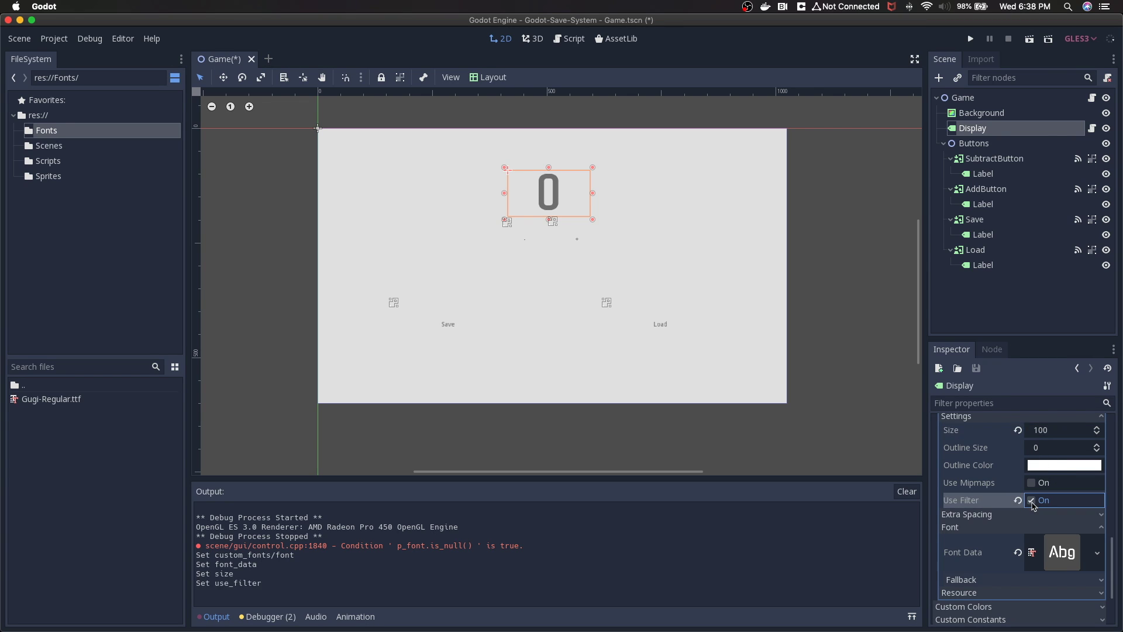
{"action": "left_click", "coordinate": [1032, 501]}
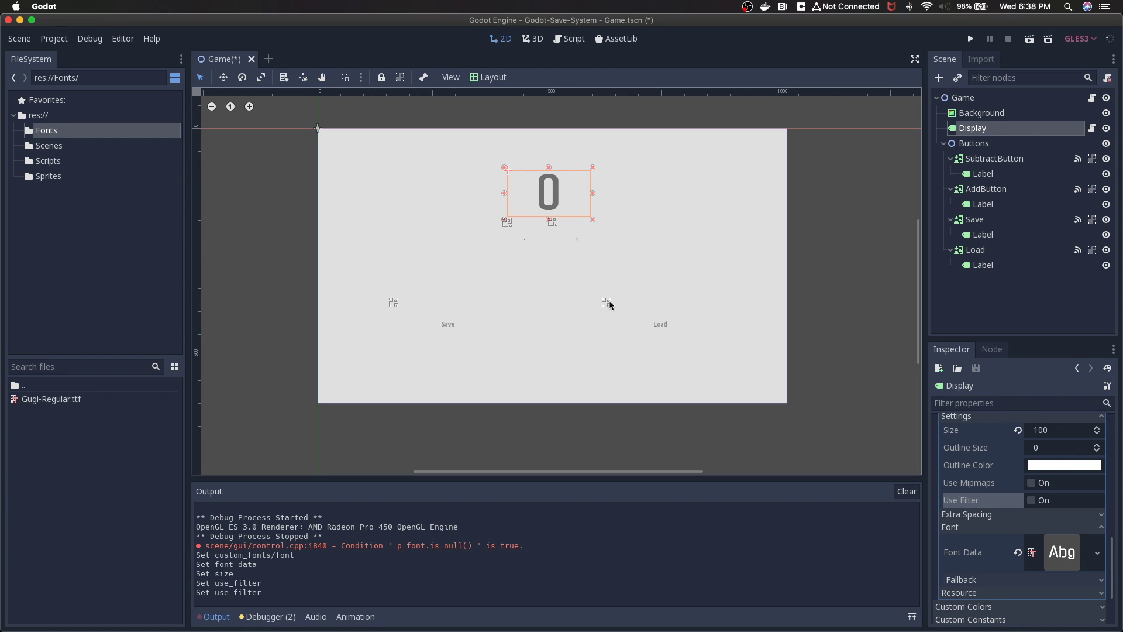
{"action": "scroll", "coordinate": [566, 196], "scroll_direction": "up", "scroll_amount": 7}
- Compare the 0 with Use Filter on, then leave filtering off
{"action": "scroll", "coordinate": [550, 202], "scroll_direction": "up", "scroll_amount": 5}
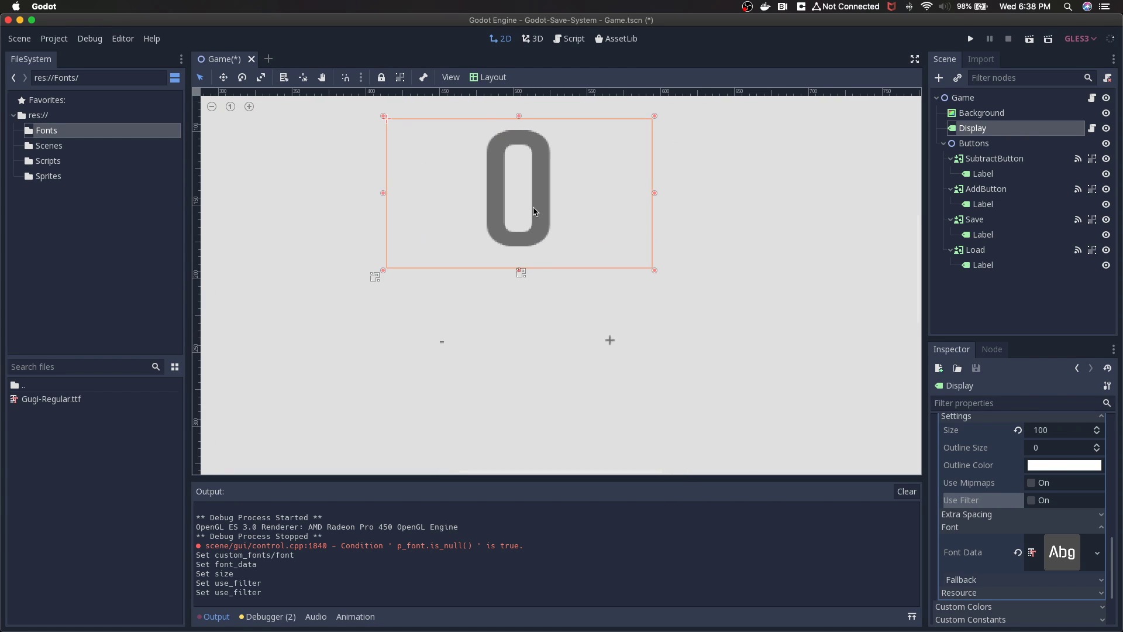
{"action": "left_click", "coordinate": [1032, 501]}
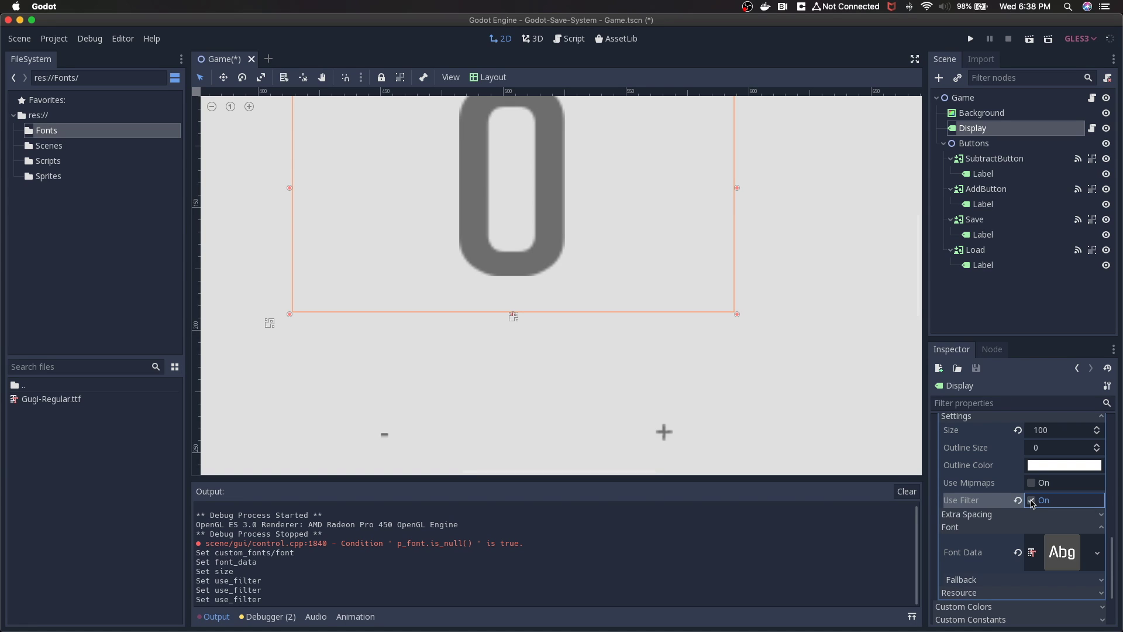
{"action": "left_click", "coordinate": [1032, 501]}
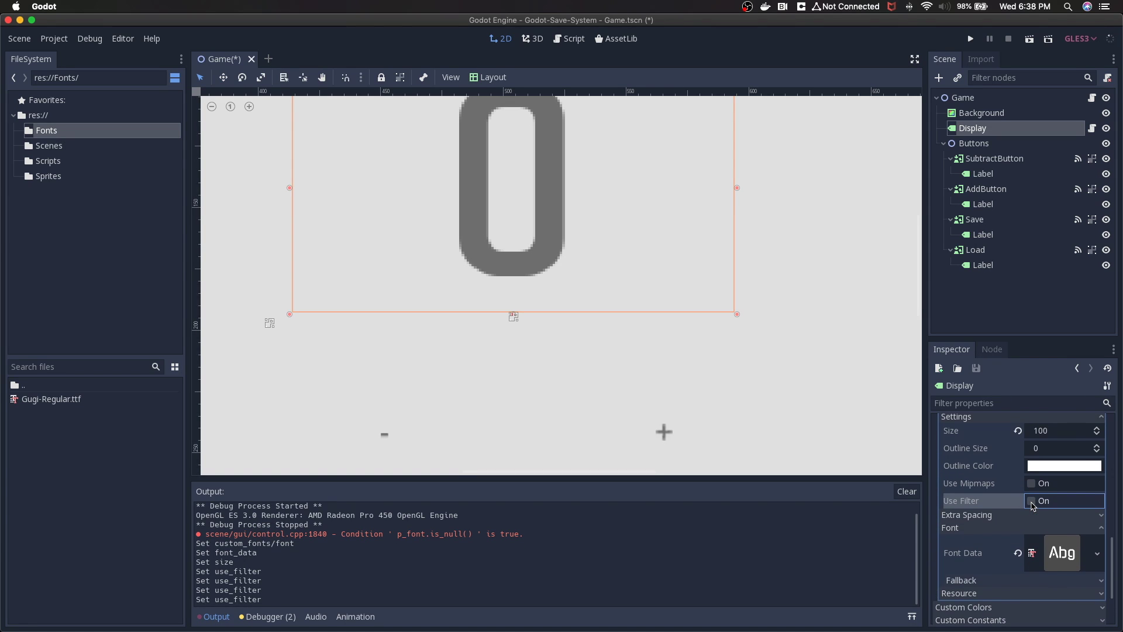
- Zoom in on the canvas and choose Save on the Font field's resource menu
{"action": "scroll", "coordinate": [1032, 504], "scroll_direction": "up", "scroll_amount": 1}
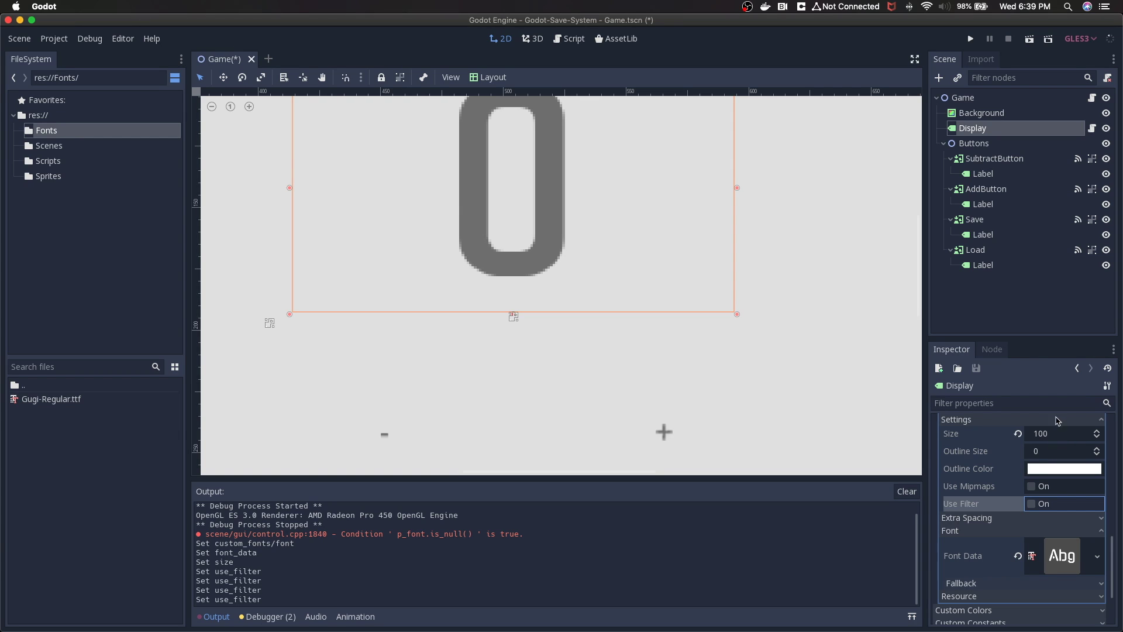
{"action": "scroll", "coordinate": [1051, 538], "scroll_direction": "up", "scroll_amount": 3}
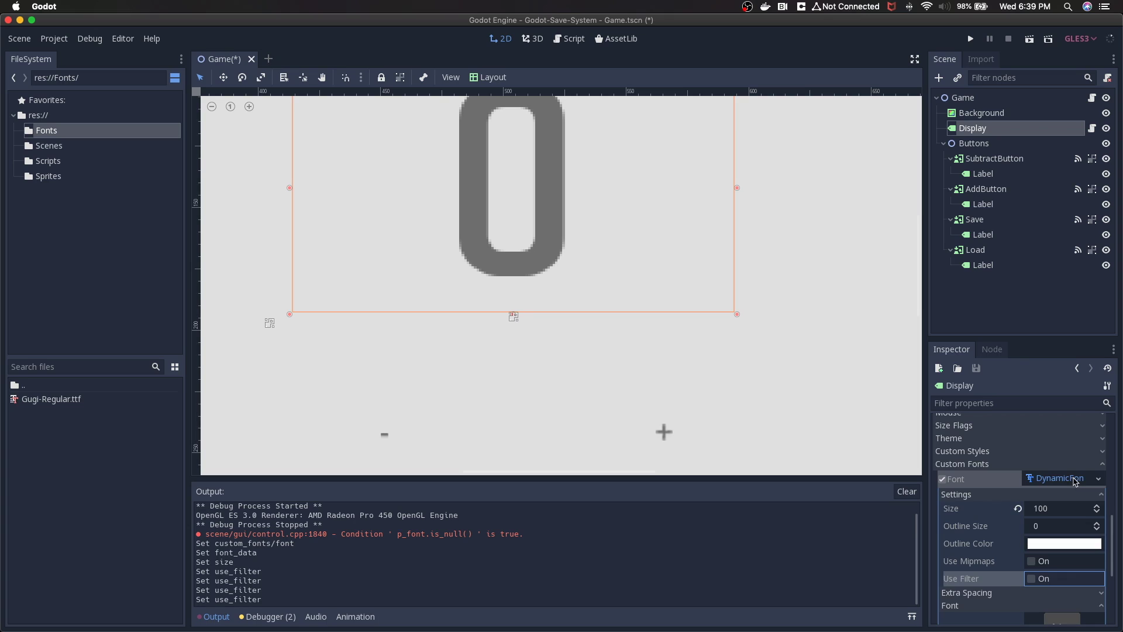
{"action": "scroll", "coordinate": [1076, 483], "scroll_direction": "up", "scroll_amount": 1}
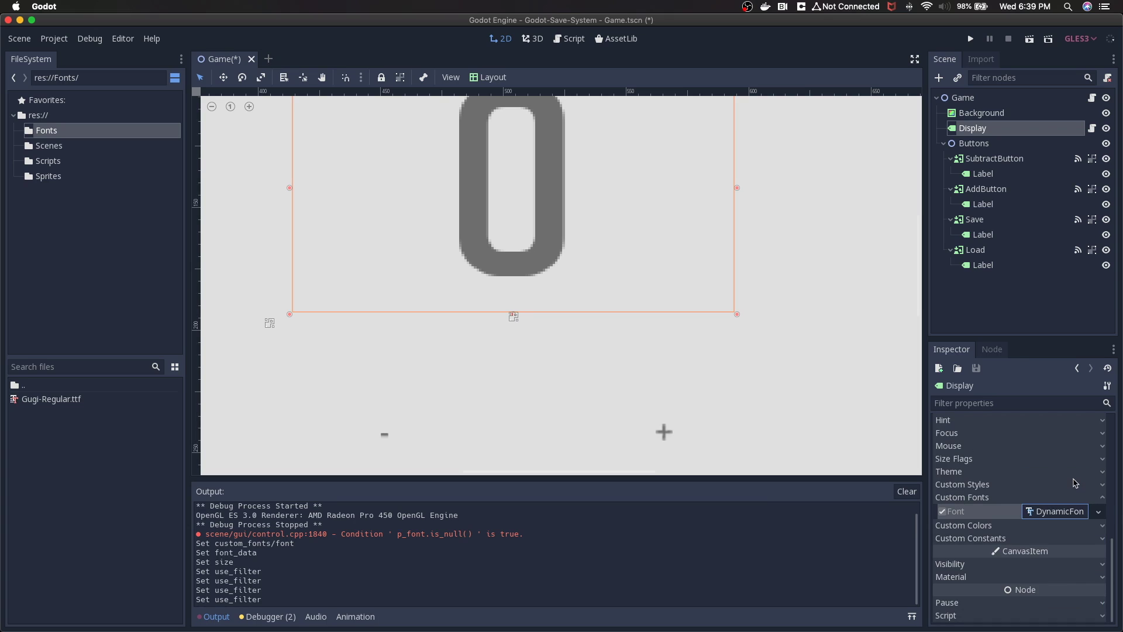
{"action": "right_click", "coordinate": [1062, 518]}
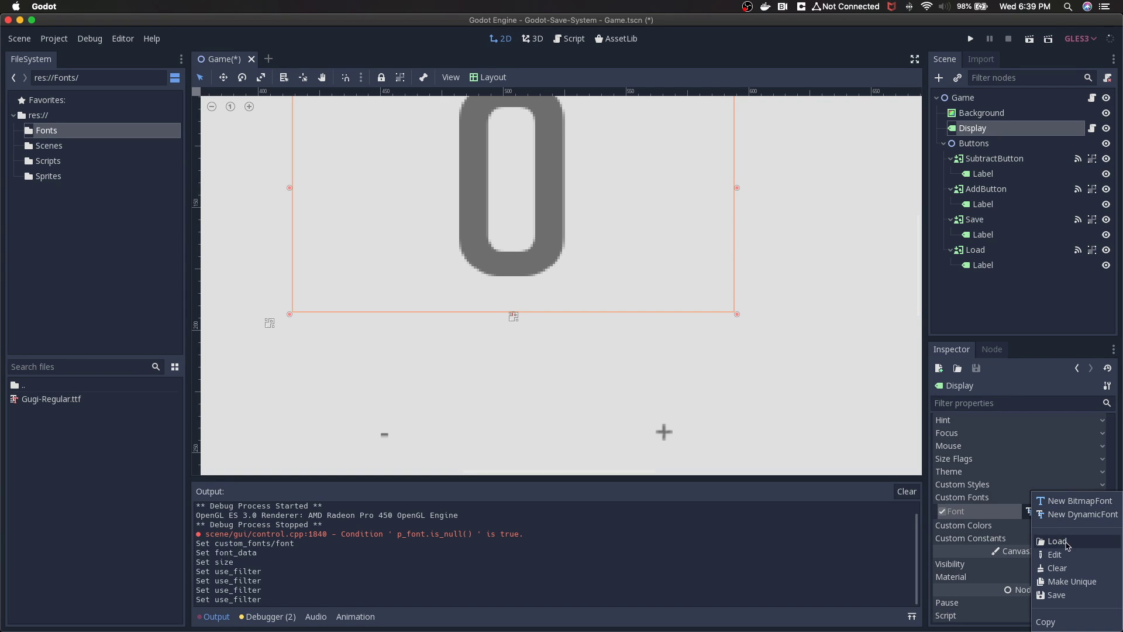
{"action": "left_click", "coordinate": [1056, 595]}
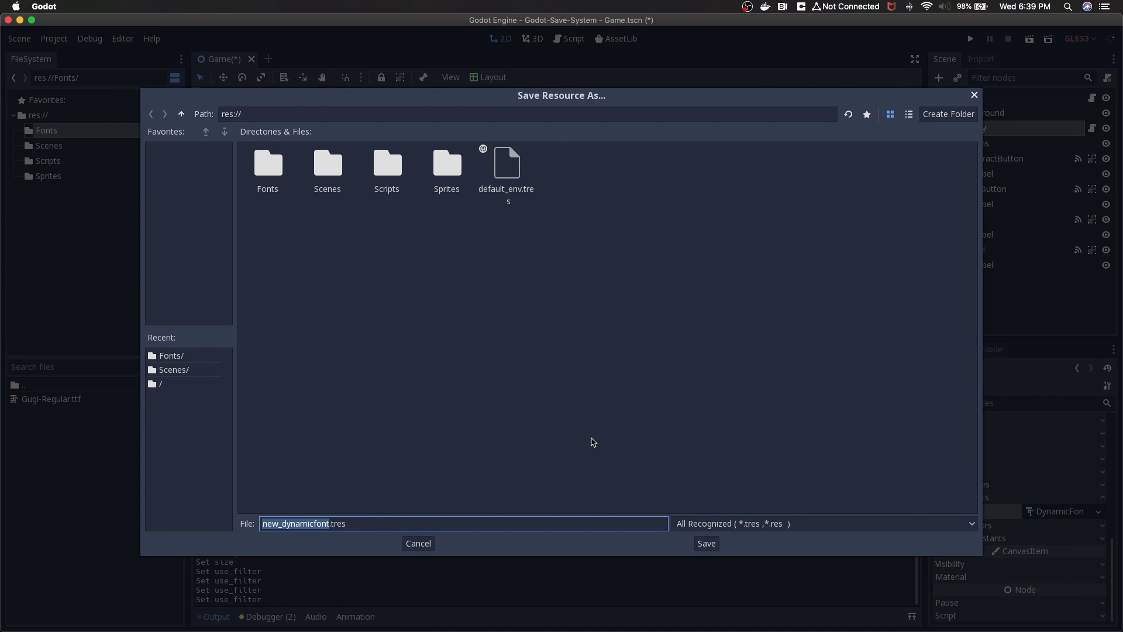
- Name the dynamic font Gugi100.tres and save it into the Fonts folder
{"action": "type", "text": "Gugi.tr"}
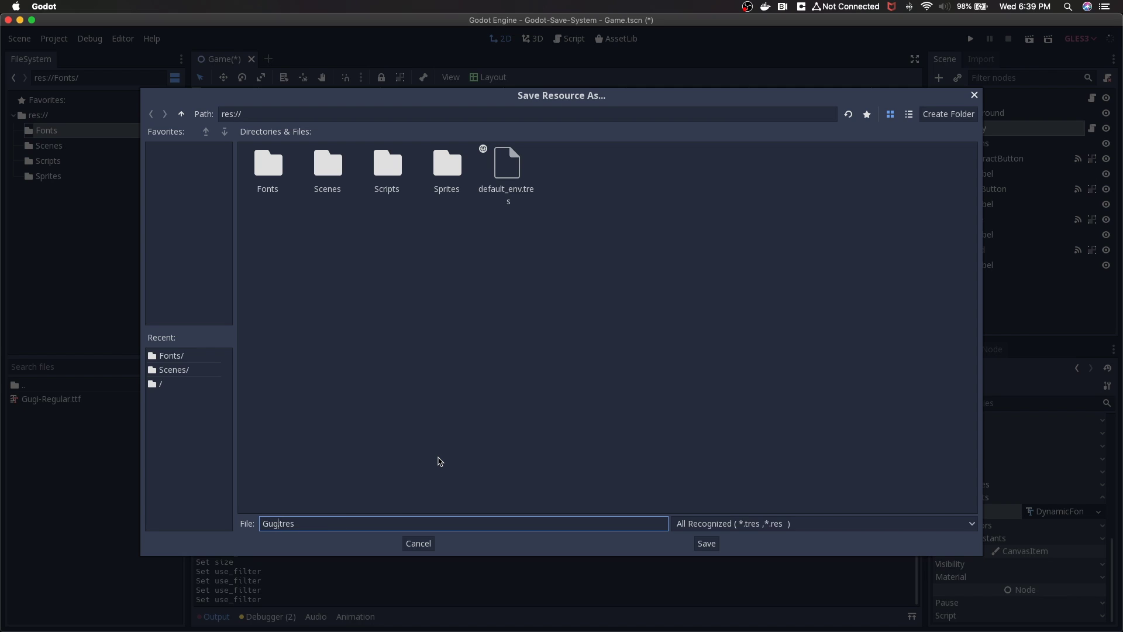
{"action": "type", "text": "e"}
{"action": "key", "text": "BackSpace"}
{"action": "type", "text": "iCustom"}
{"action": "key", "text": "BackSpace"}
{"action": "key", "text": "BackSpace"}
{"action": "key", "text": "BackSpace"}
{"action": "key", "text": "BackSpace"}
{"action": "key", "text": "BackSpace"}
{"action": "key", "text": "BackSpace"}
{"action": "type", "text": "100"}
{"action": "double_click", "coordinate": [279, 171]}
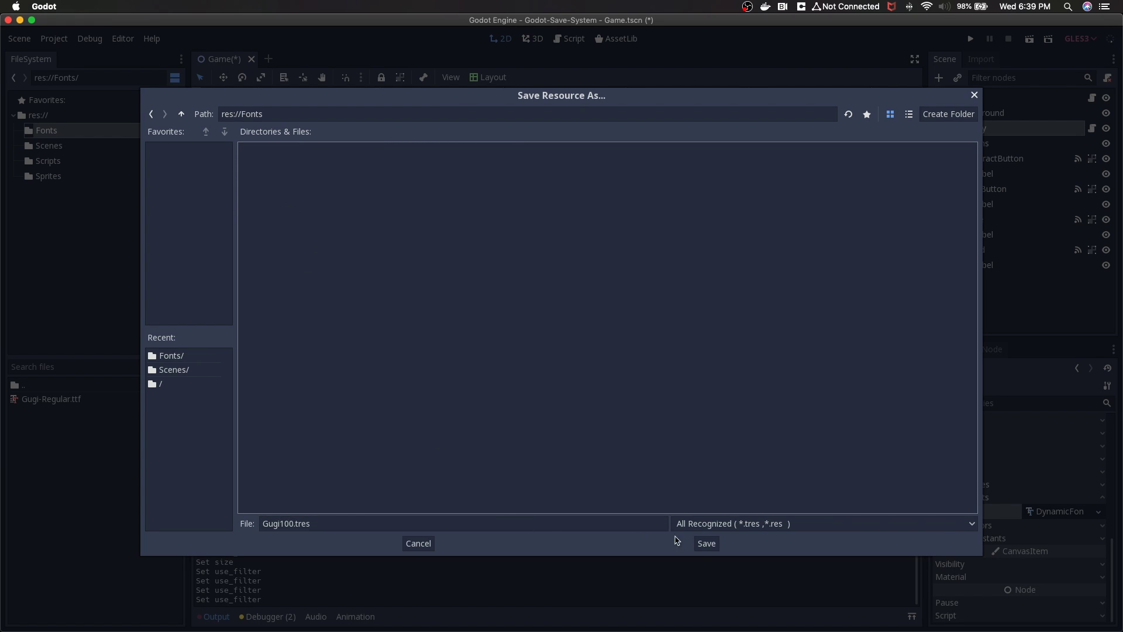
{"action": "left_click", "coordinate": [706, 544]}
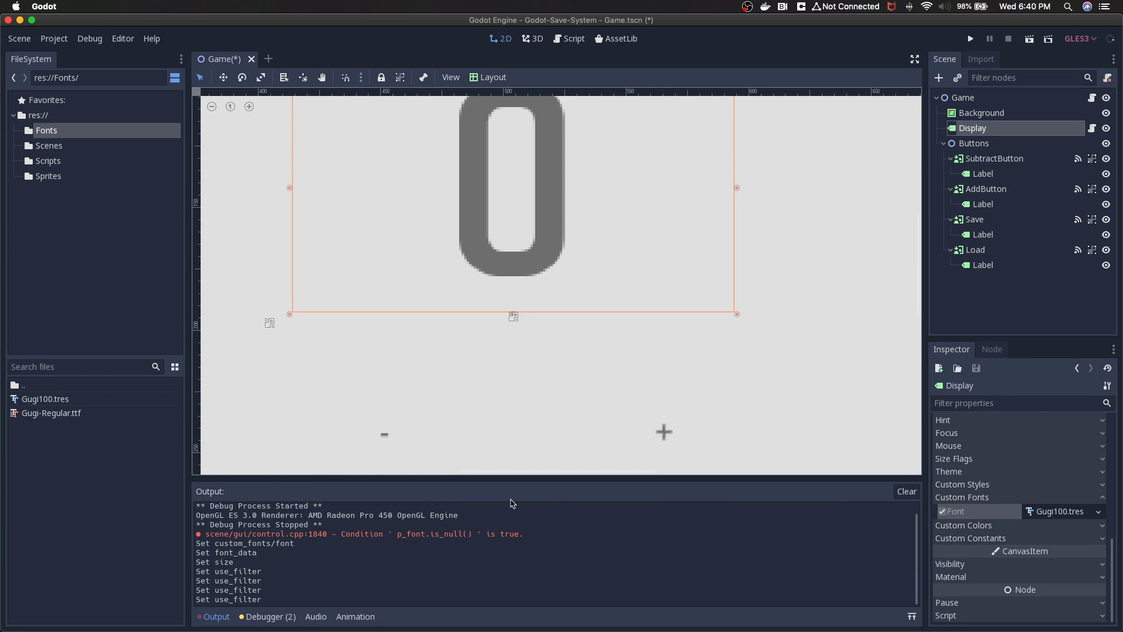
{"action": "left_click", "coordinate": [987, 525]}
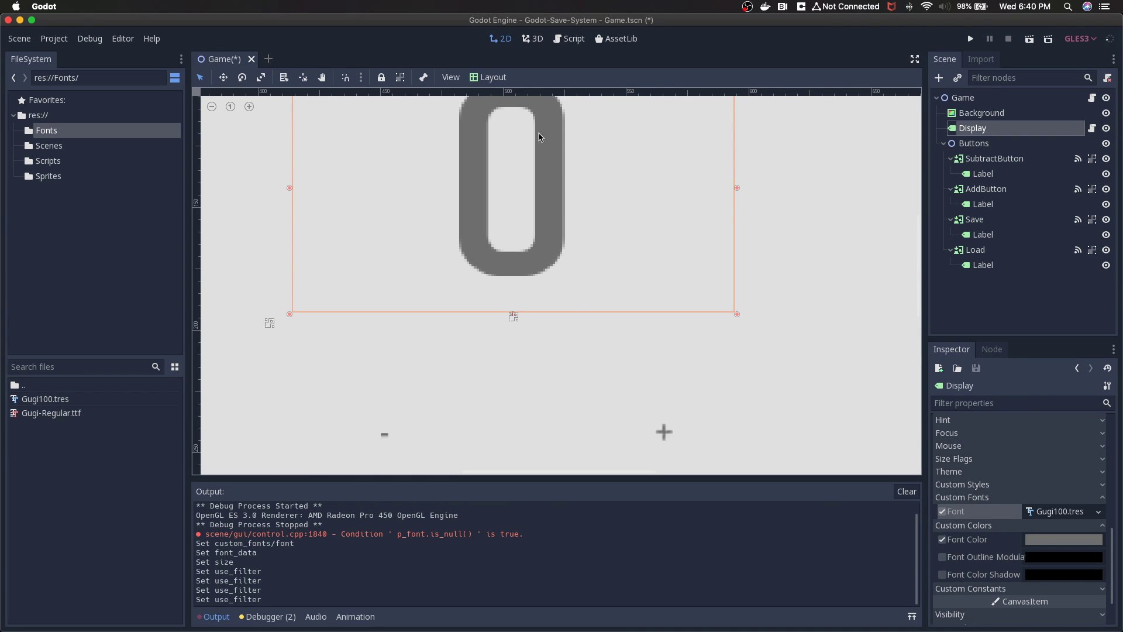
{"action": "left_click", "coordinate": [1060, 540]}
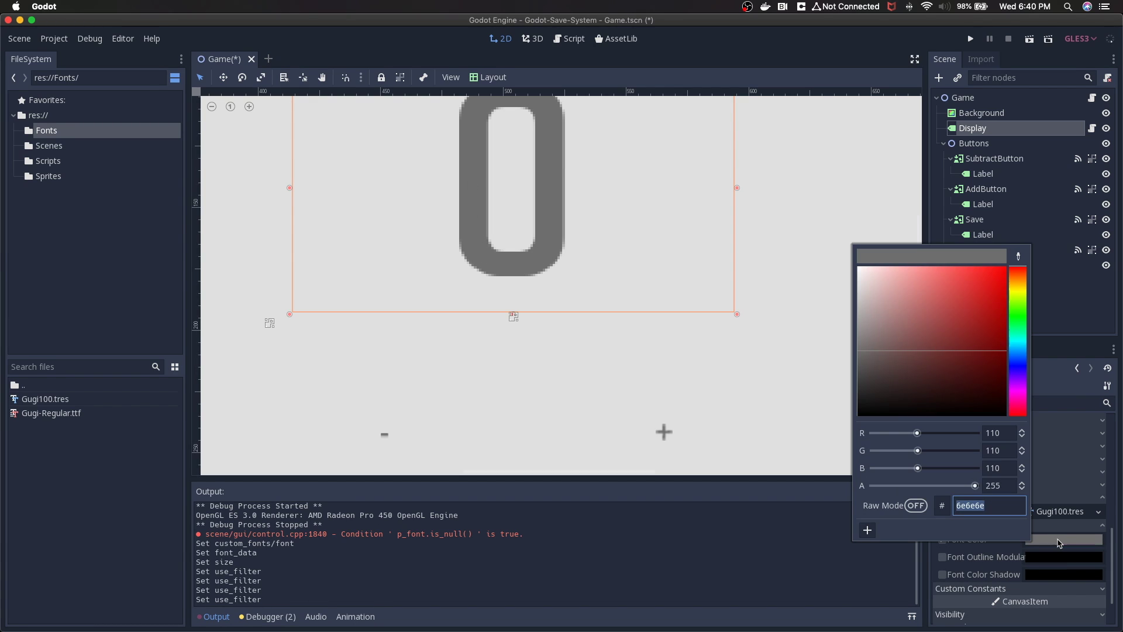
{"action": "left_click_drag", "start_coordinate": [869, 352], "coordinate": [940, 315]}
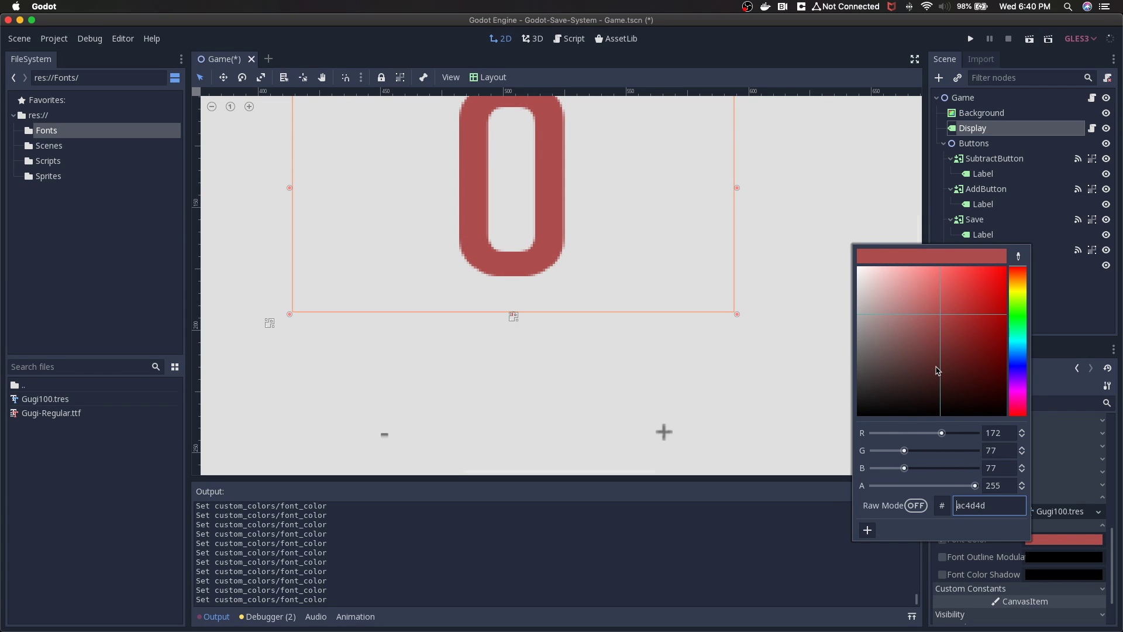
{"action": "left_click", "coordinate": [1081, 331]}
{"action": "key", "text": "super+z"}
{"action": "key", "text": "super+z"}
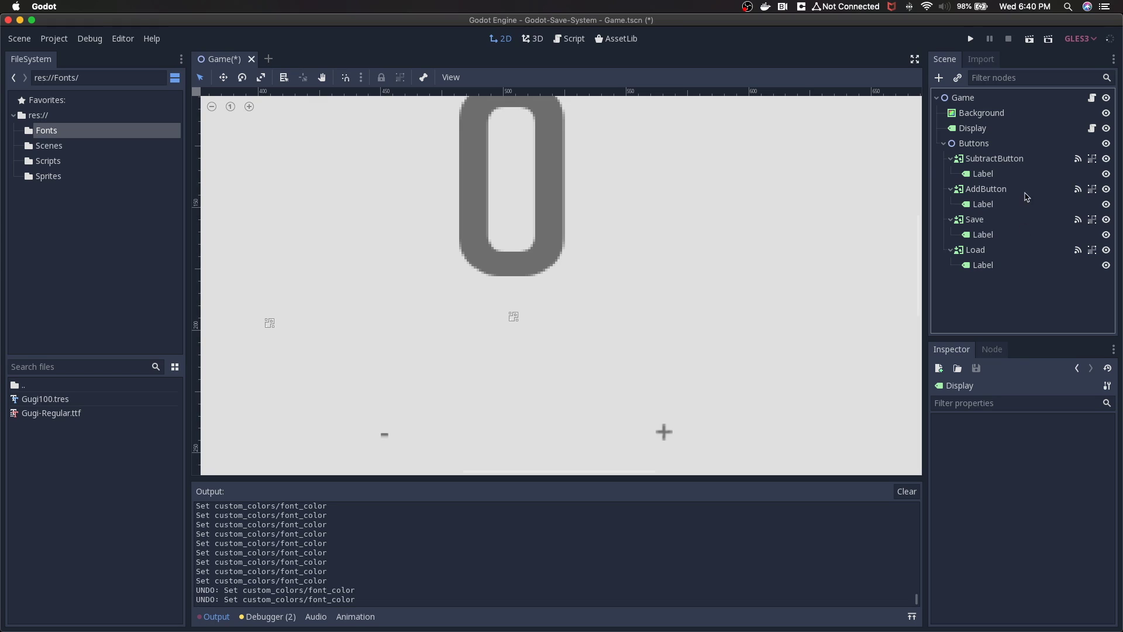
{"action": "left_click", "coordinate": [1012, 134]}
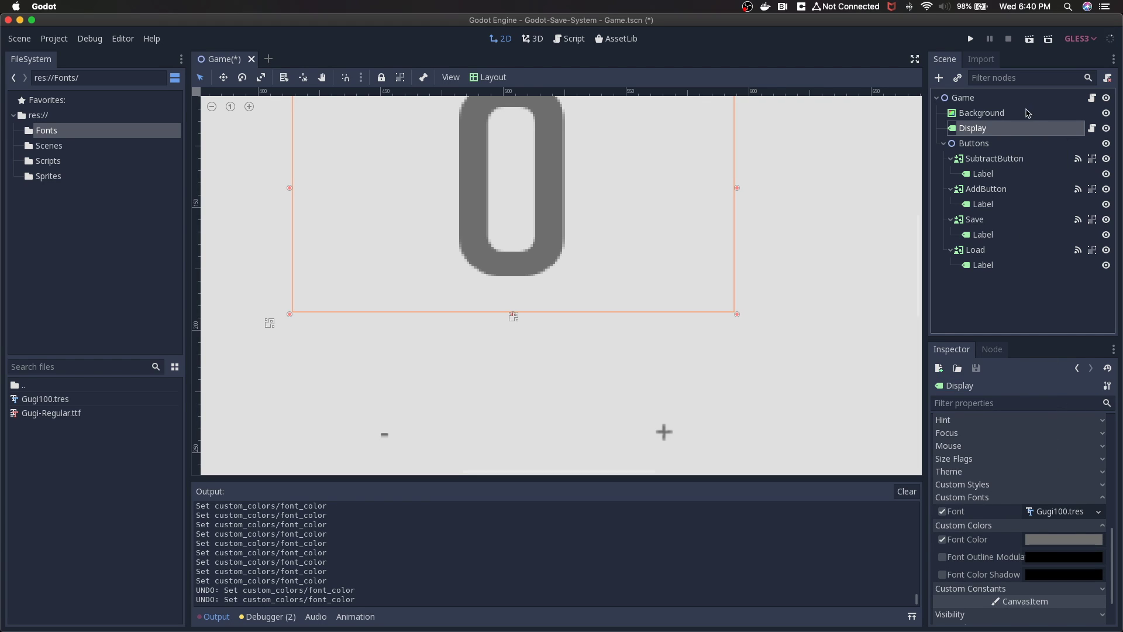
- Select the SubtractButton's label and enable its Custom Fonts Font override with a new dynamic font
{"action": "left_click", "coordinate": [990, 175]}
{"action": "scroll", "coordinate": [1033, 493], "scroll_direction": "down", "scroll_amount": 5}
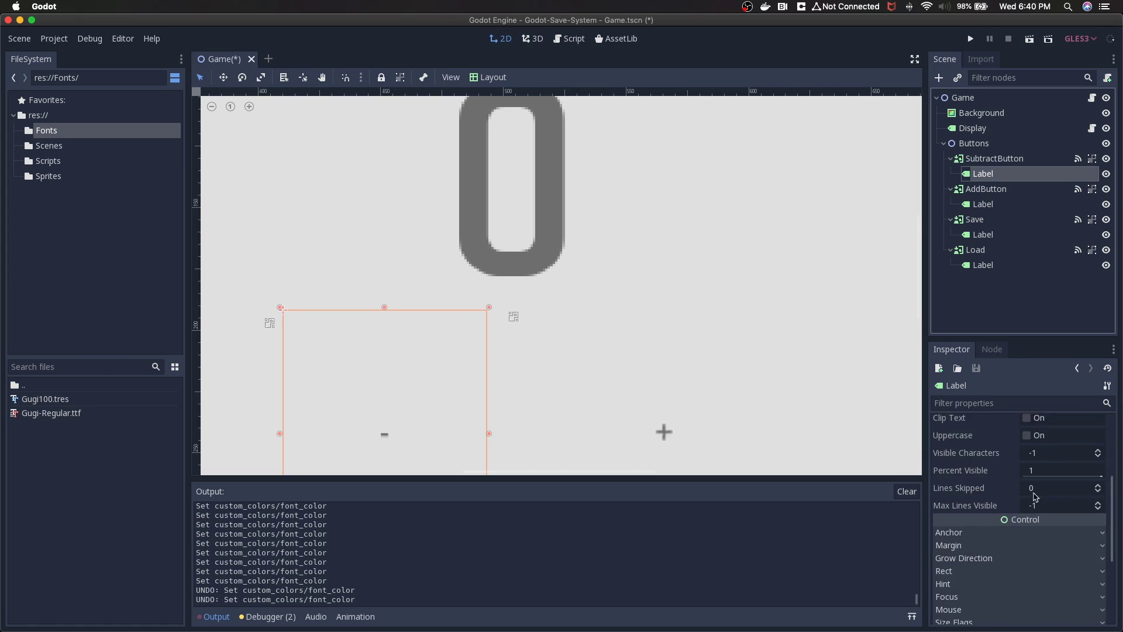
{"action": "scroll", "coordinate": [1034, 496], "scroll_direction": "down", "scroll_amount": 3}
{"action": "left_click", "coordinate": [1013, 520]}
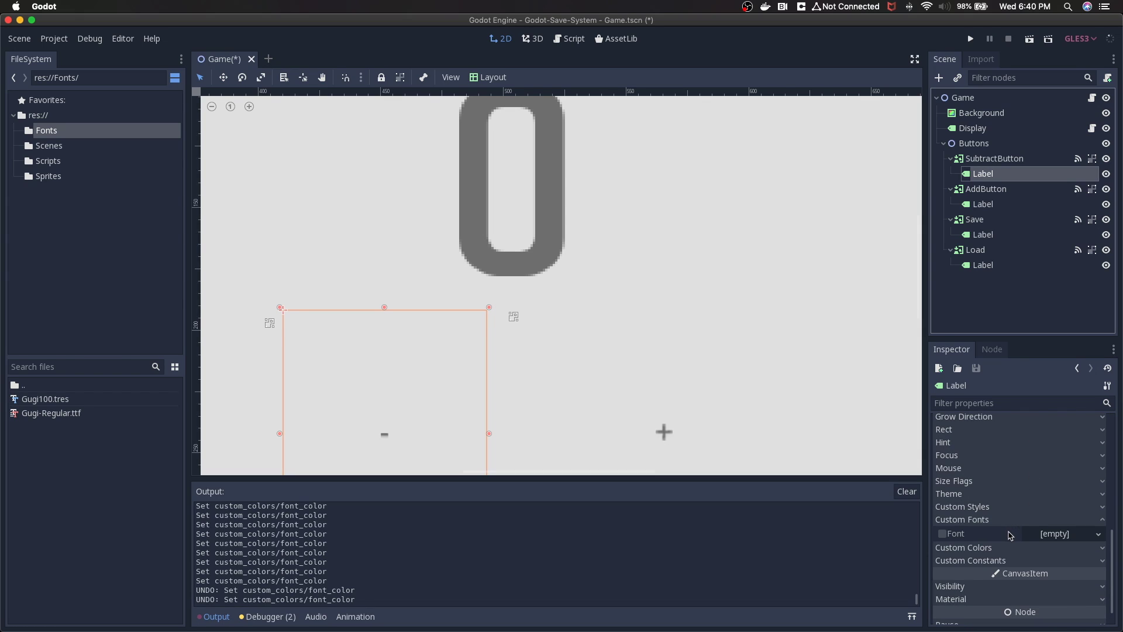
{"action": "left_click", "coordinate": [942, 534]}
{"action": "left_click", "coordinate": [1057, 535]}
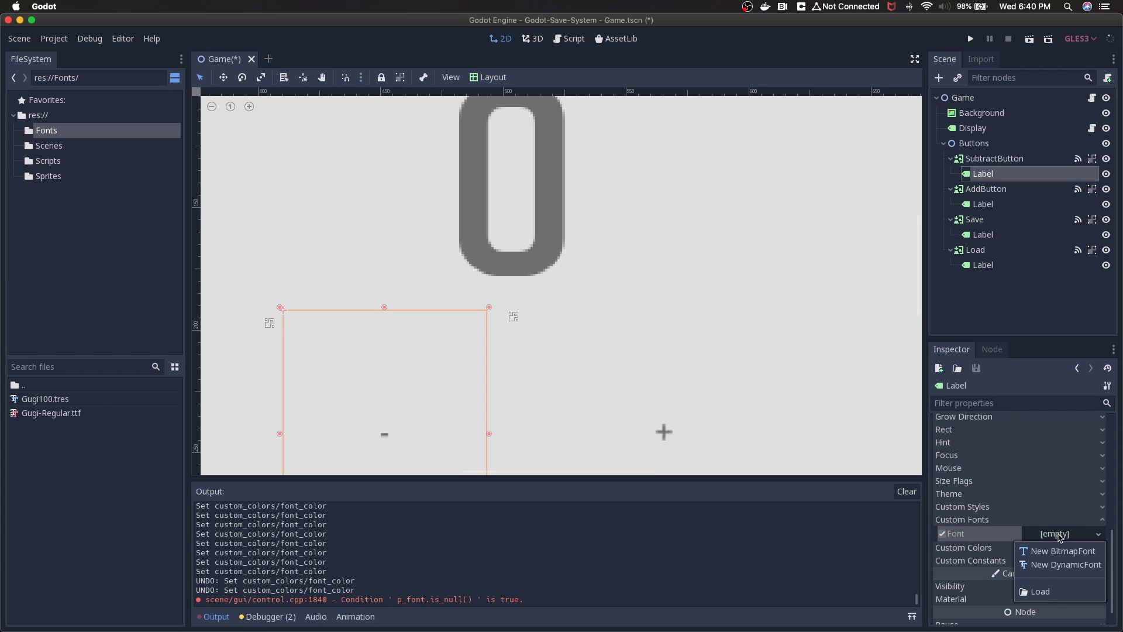
{"action": "left_click", "coordinate": [1065, 565]}
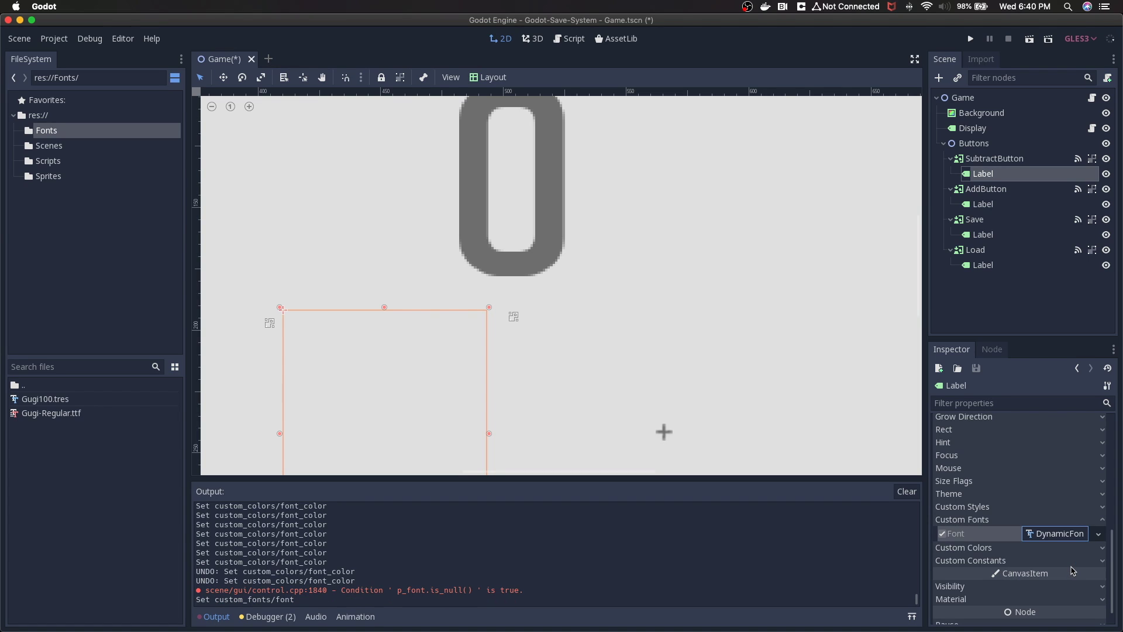
{"action": "right_click", "coordinate": [1082, 535]}
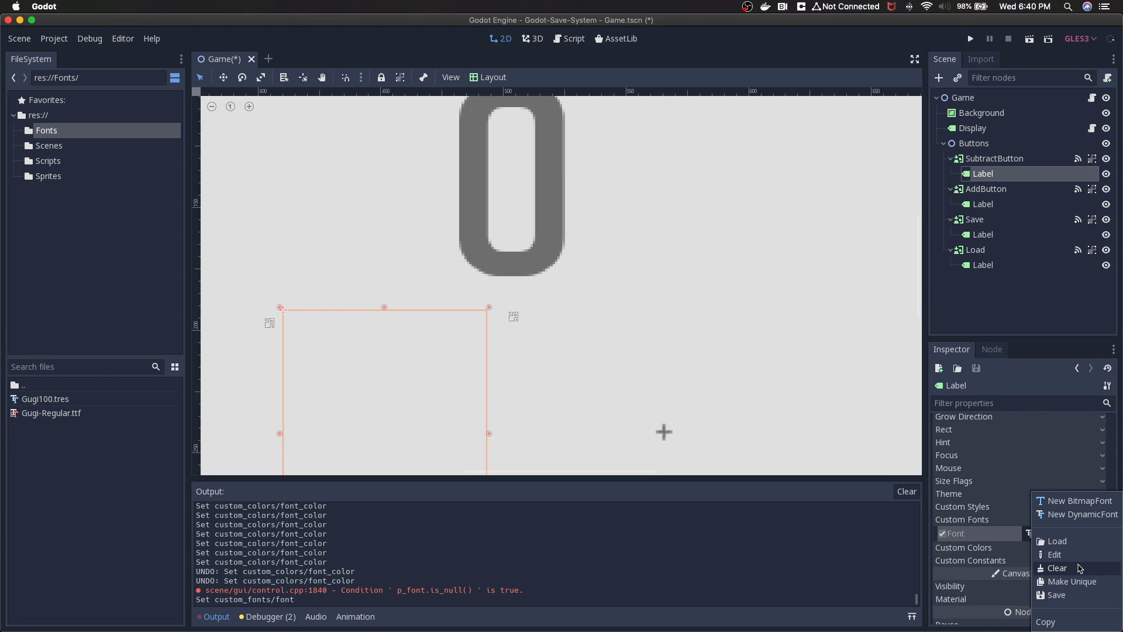
{"action": "left_click", "coordinate": [1080, 568]}
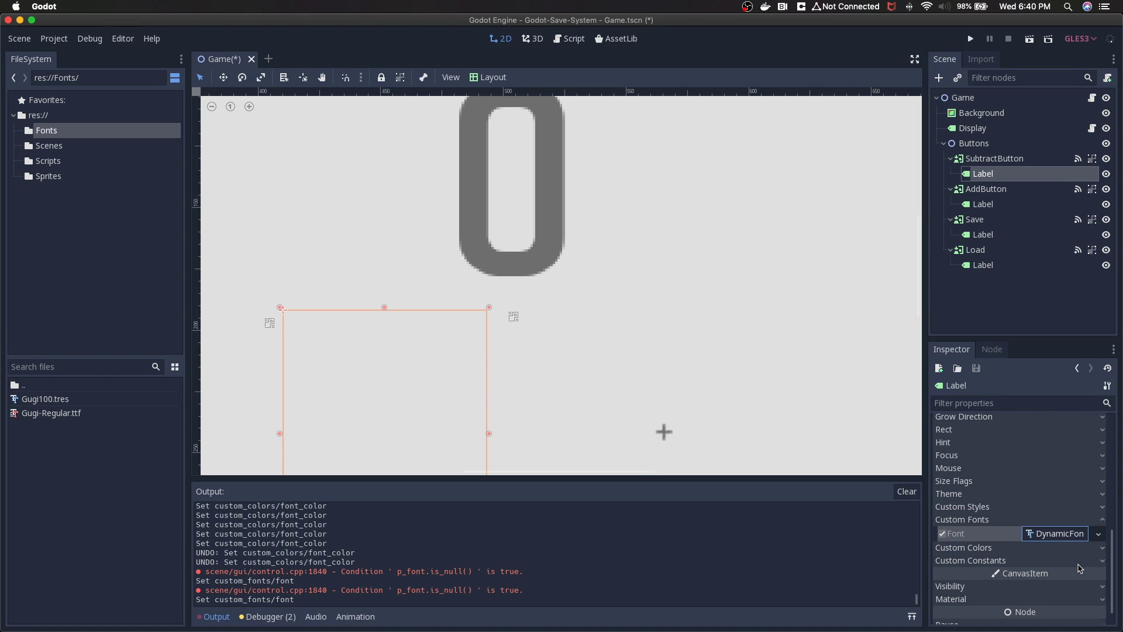
- Reset the override and load res://Fonts/Gugi100.tres as the label's font
{"action": "left_click", "coordinate": [949, 538]}
{"action": "left_click", "coordinate": [946, 538]}
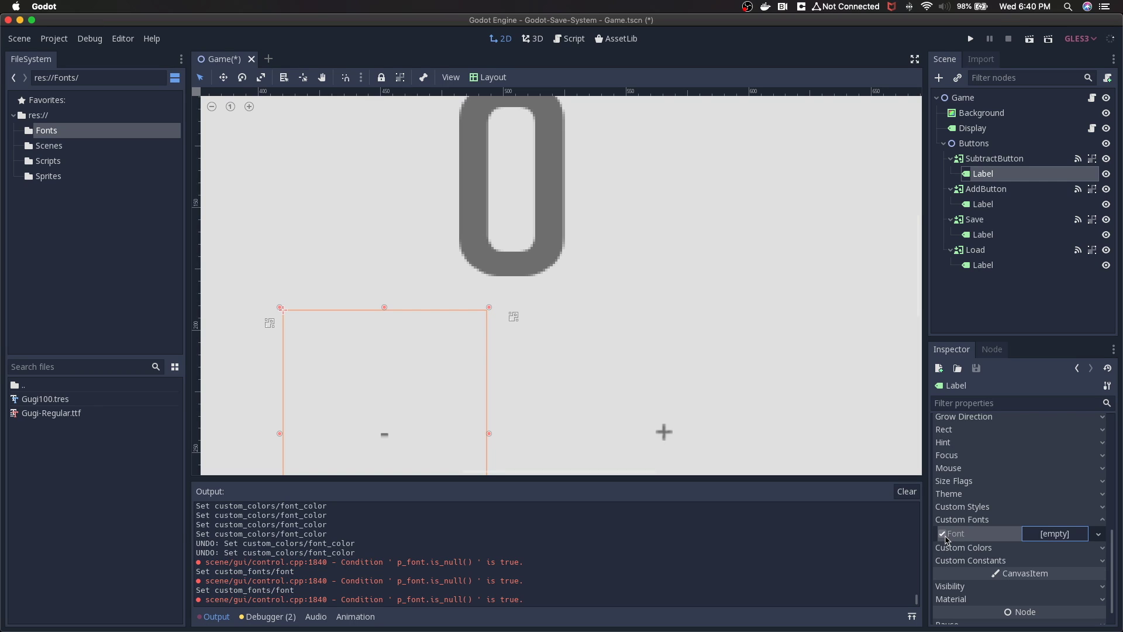
{"action": "left_click", "coordinate": [1084, 537]}
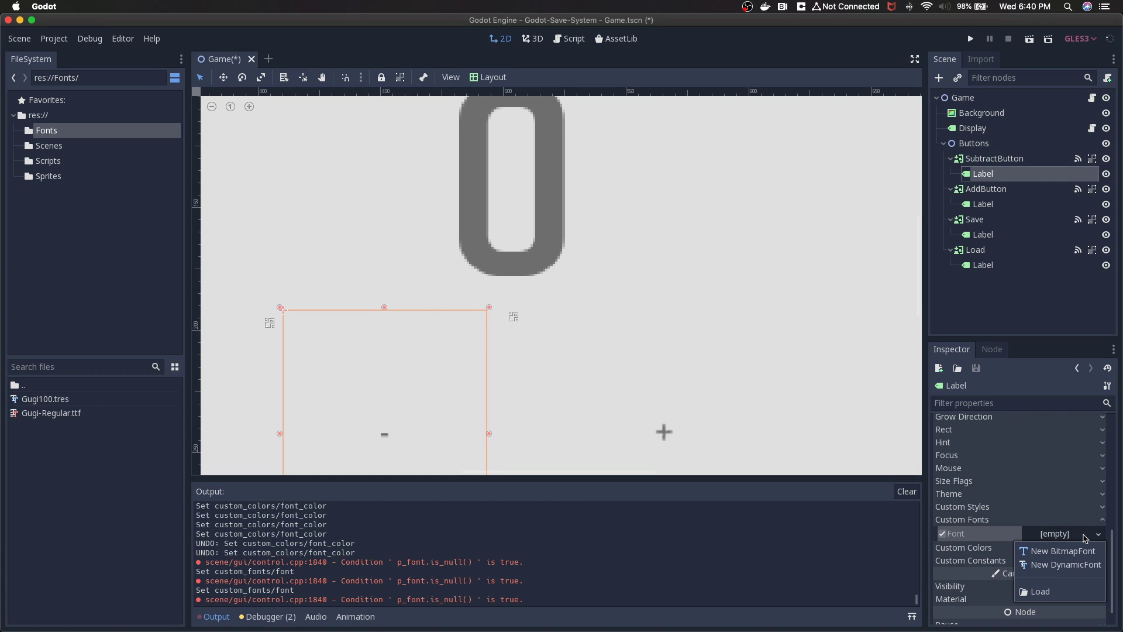
{"action": "left_click", "coordinate": [1056, 592]}
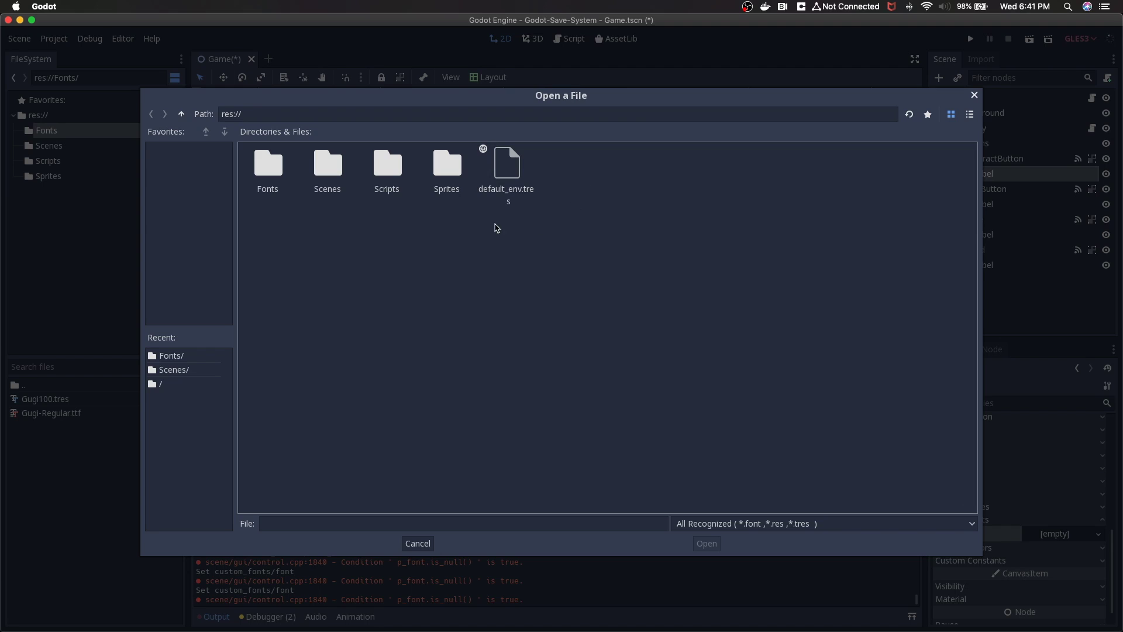
{"action": "double_click", "coordinate": [277, 175]}
{"action": "left_click", "coordinate": [277, 174]}
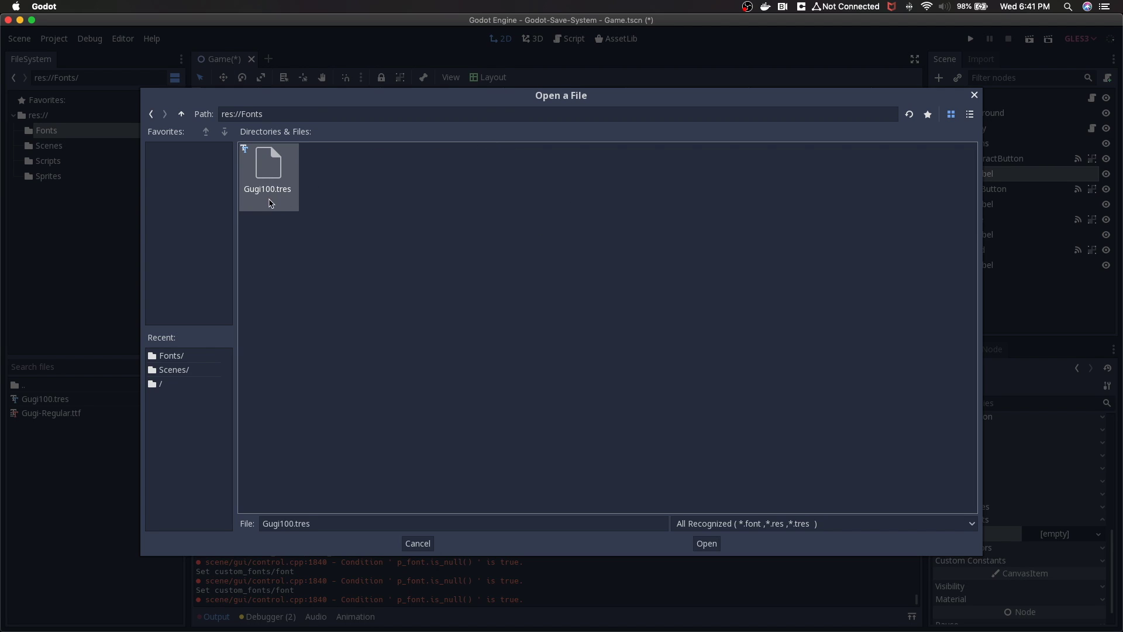
{"action": "left_click", "coordinate": [706, 543]}
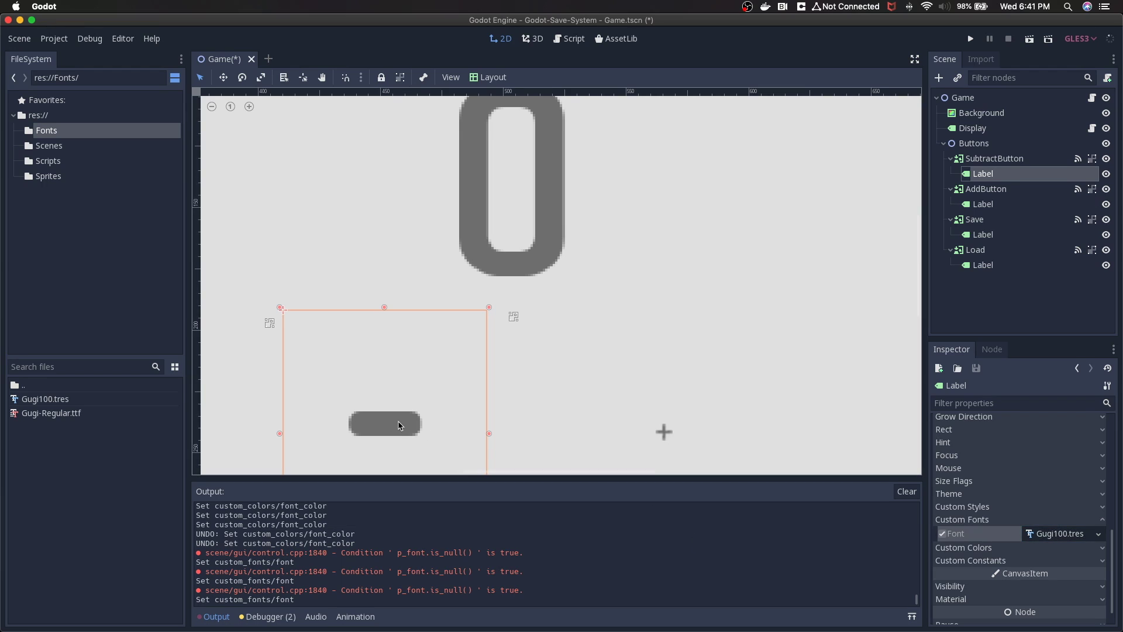
{"action": "scroll", "coordinate": [400, 425], "scroll_direction": "down", "scroll_amount": 13}
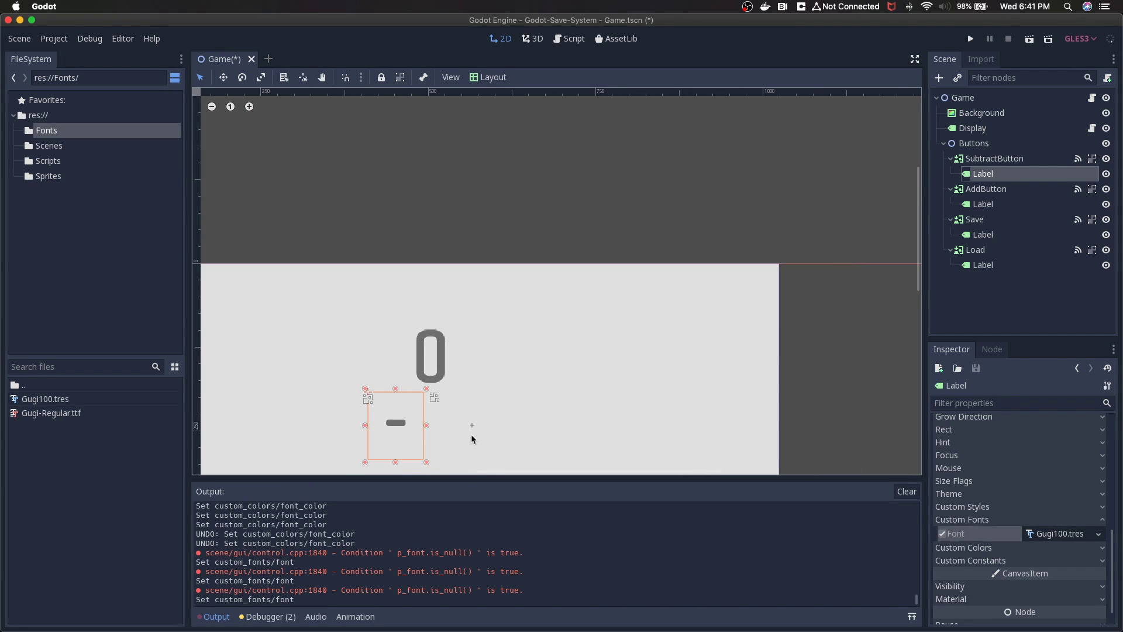
- Load Fonts/Gugi100.tres as the custom font of the AddButton's plus label
{"action": "scroll", "coordinate": [472, 434], "scroll_direction": "down", "scroll_amount": 6}
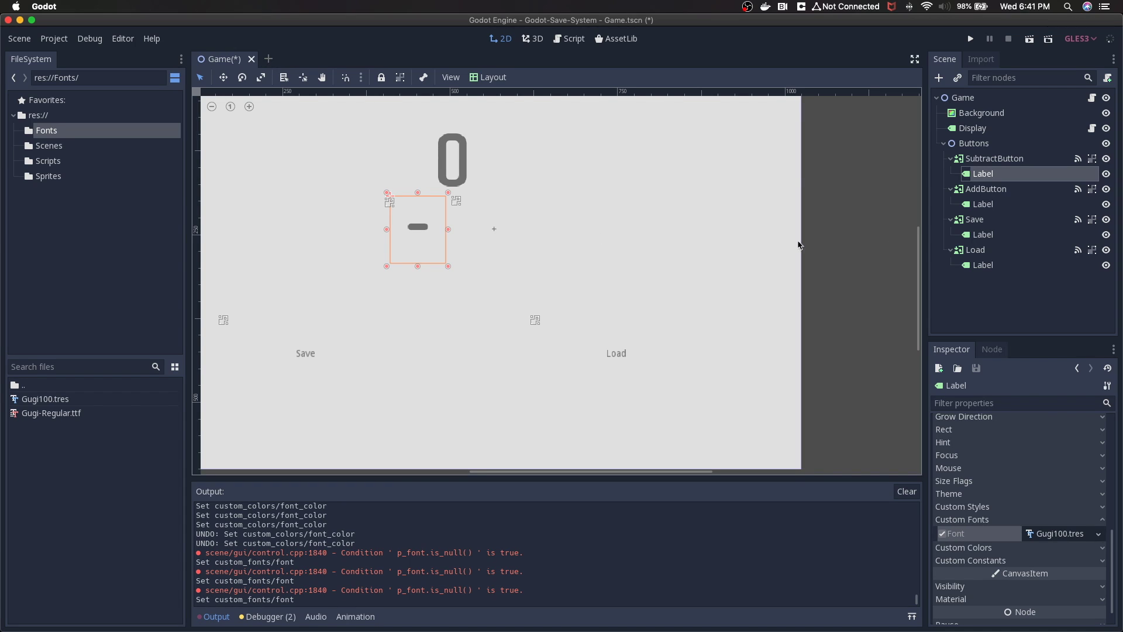
{"action": "left_click", "coordinate": [1001, 205]}
{"action": "scroll", "coordinate": [986, 523], "scroll_direction": "down", "scroll_amount": 1}
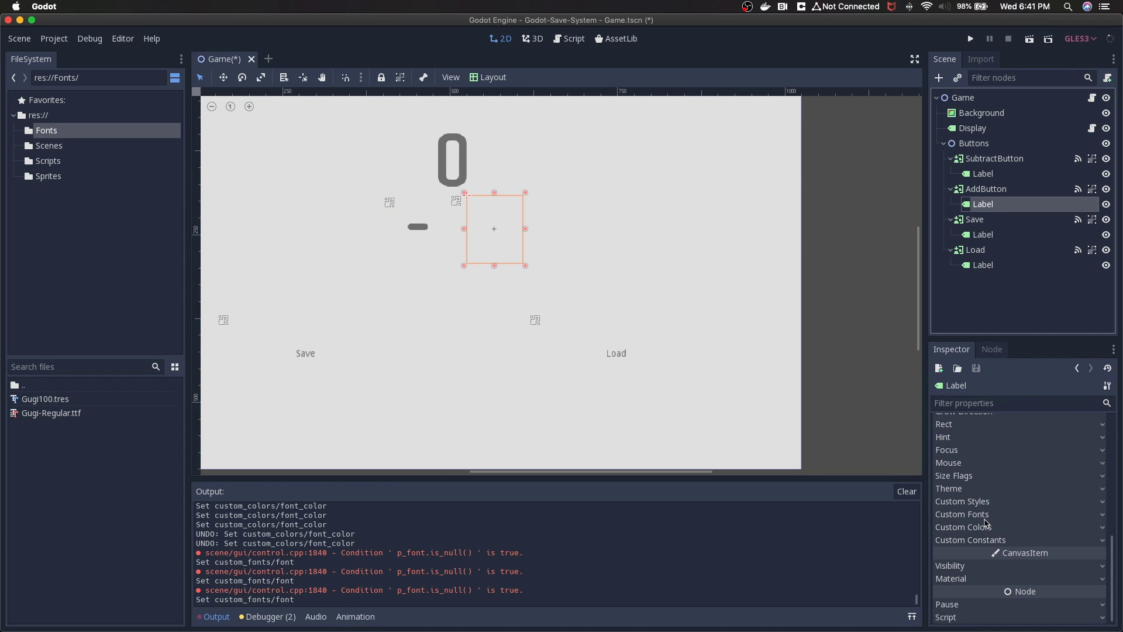
{"action": "left_click", "coordinate": [986, 517]}
{"action": "left_click", "coordinate": [1067, 529]}
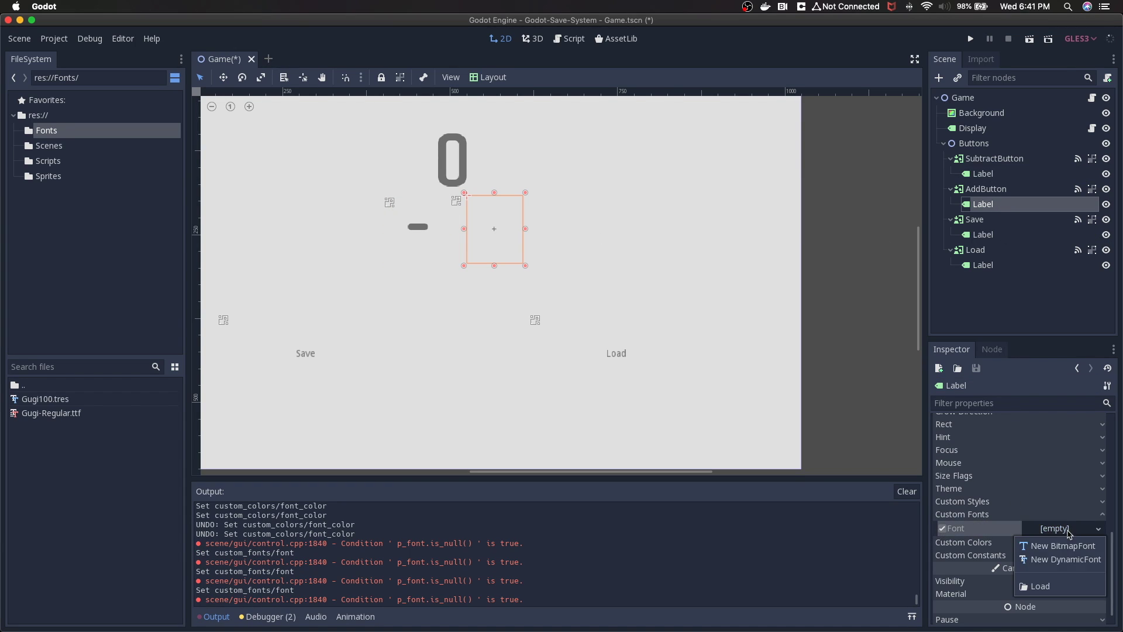
{"action": "left_click", "coordinate": [1053, 587]}
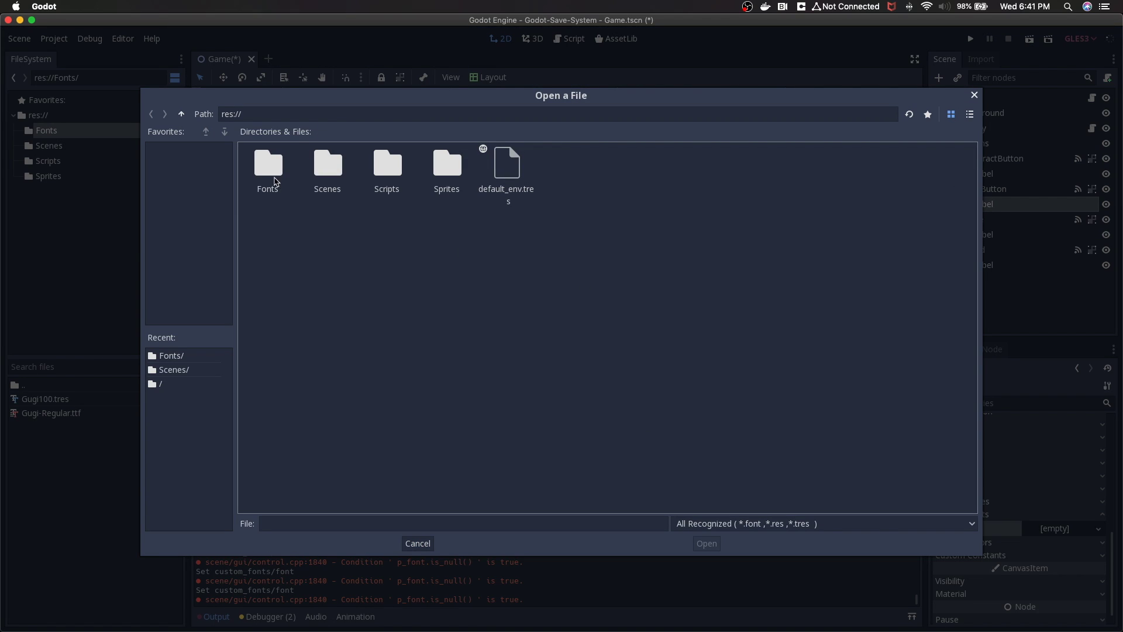
{"action": "double_click", "coordinate": [275, 182]}
{"action": "left_click", "coordinate": [275, 182]}
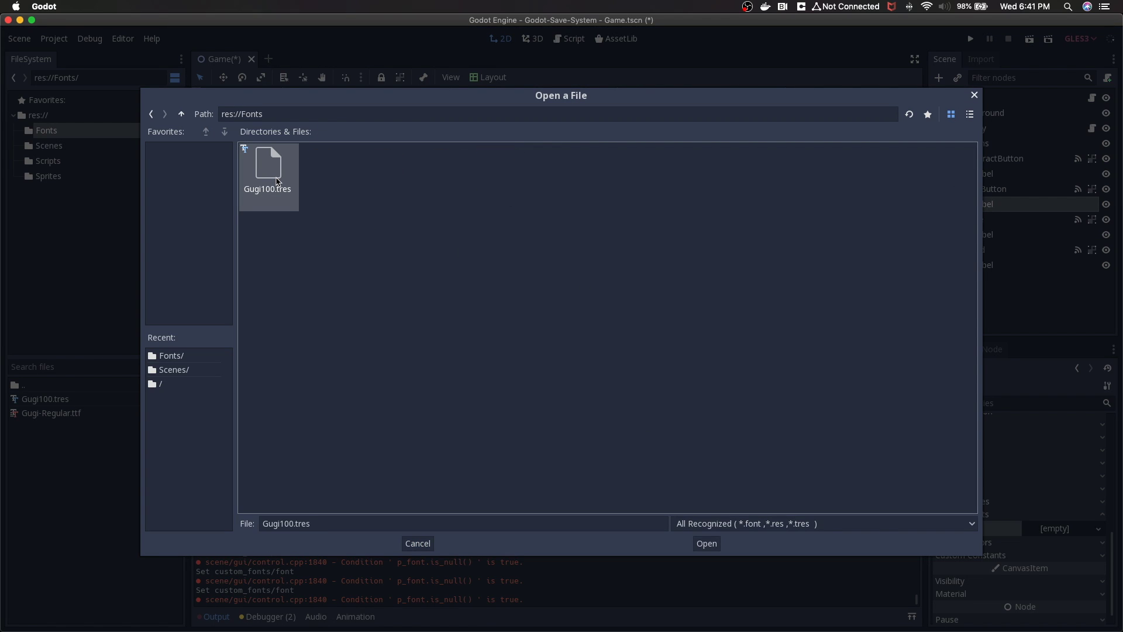
{"action": "left_click", "coordinate": [707, 544]}
- Give the Save button's label the Gugi100.tres custom font
{"action": "left_click", "coordinate": [310, 344]}
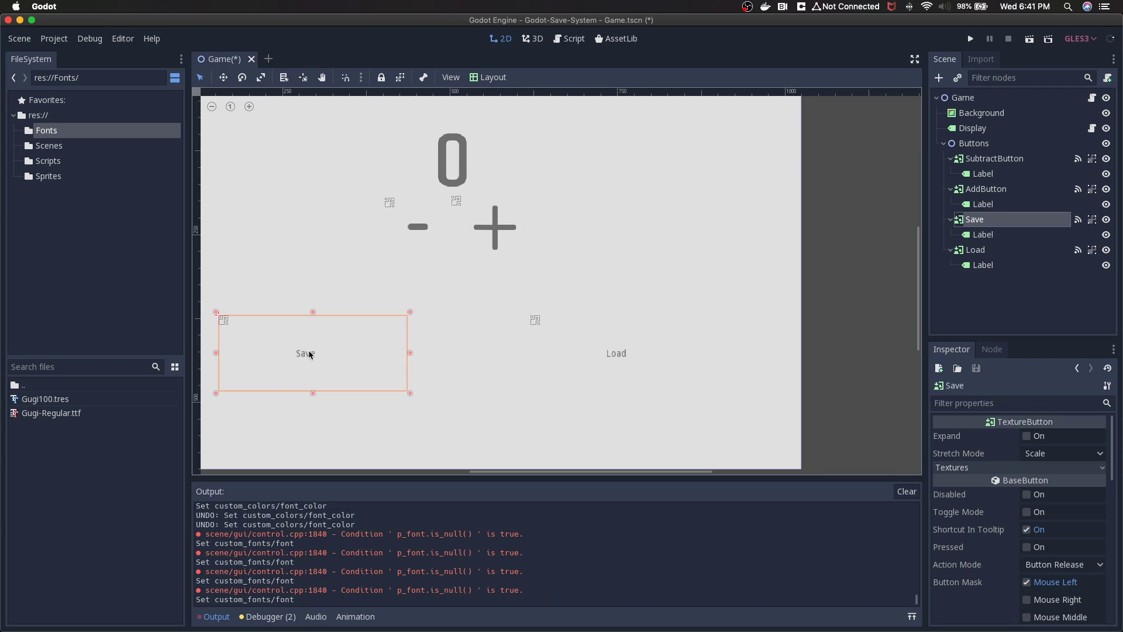
{"action": "left_click", "coordinate": [1008, 236]}
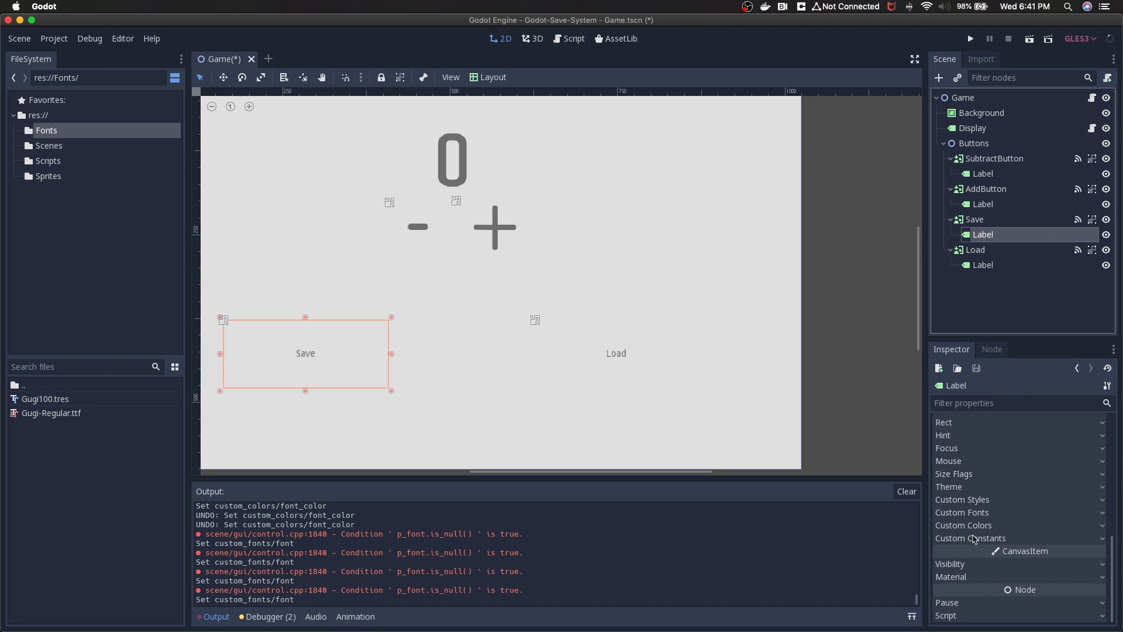
{"action": "left_click", "coordinate": [978, 514]}
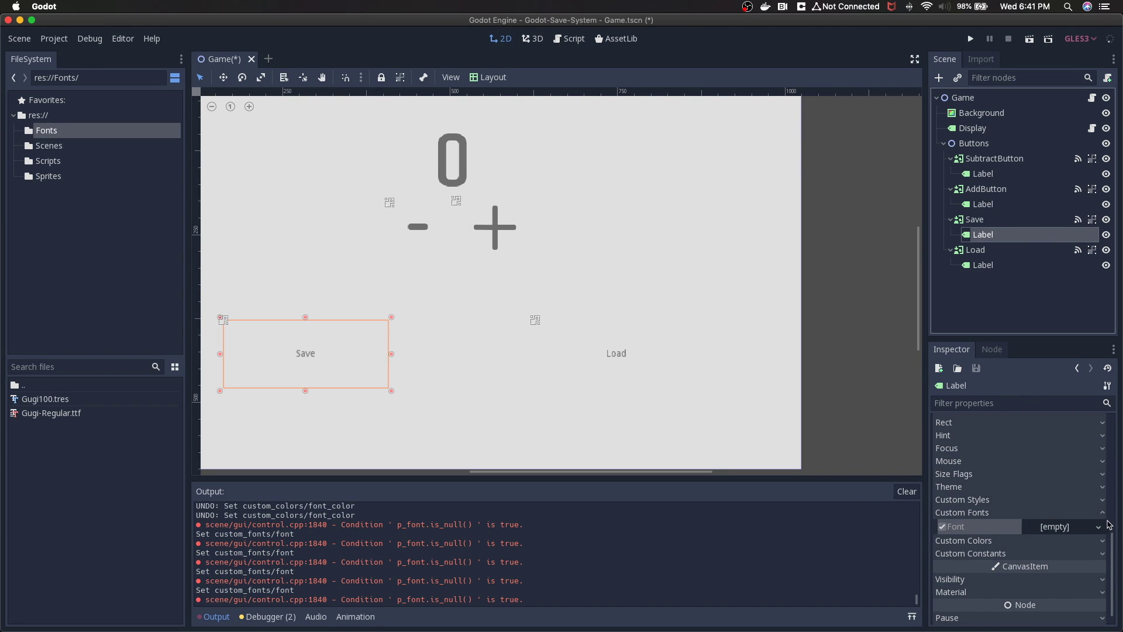
{"action": "left_click", "coordinate": [1088, 527]}
{"action": "left_click", "coordinate": [1063, 582]}
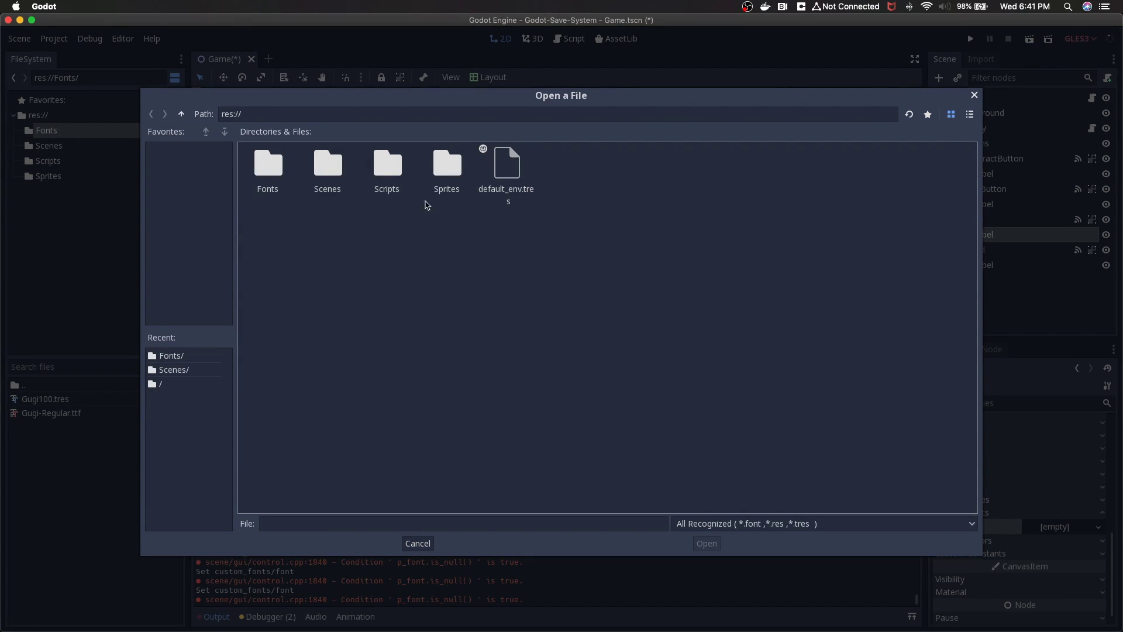
{"action": "double_click", "coordinate": [268, 176]}
{"action": "left_click", "coordinate": [269, 176]}
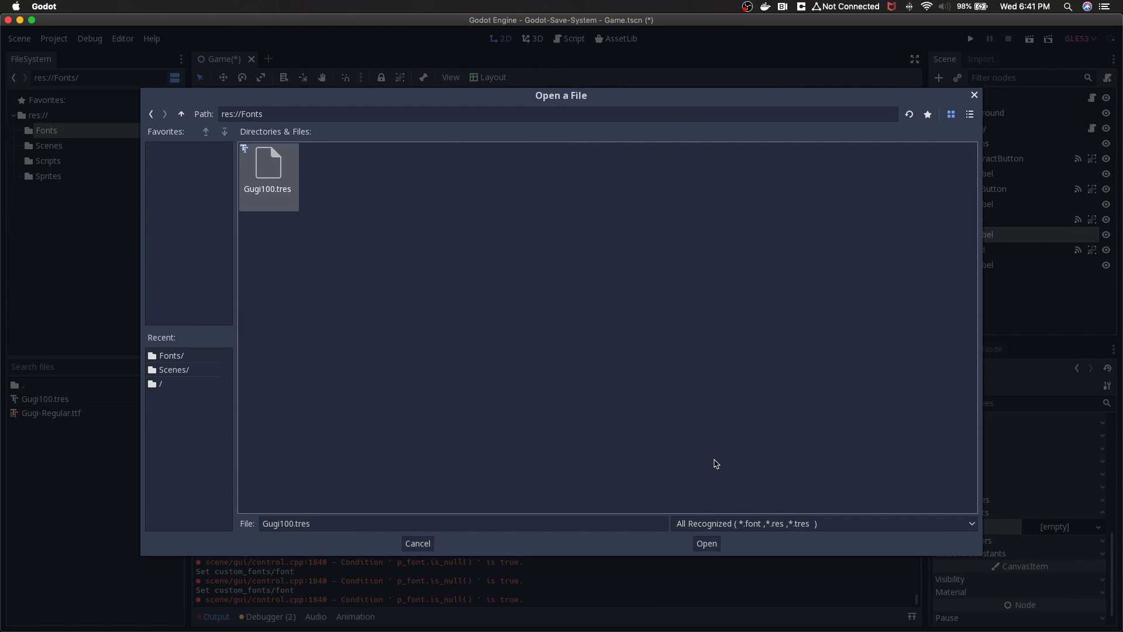
{"action": "left_click", "coordinate": [706, 543]}
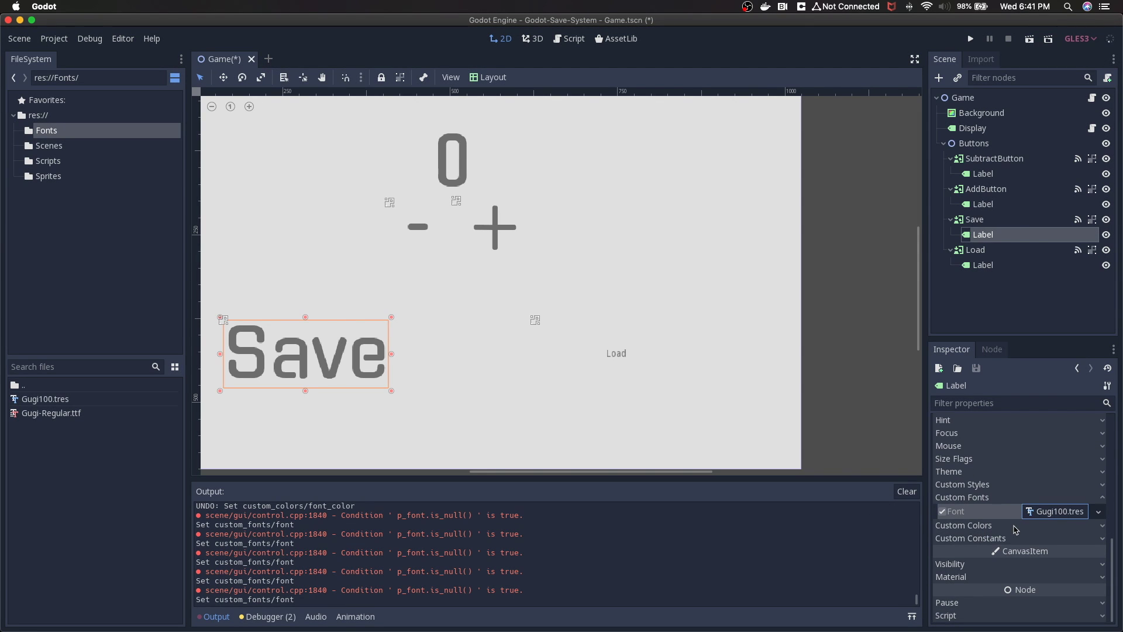
- Apply Gugi100.tres to the Load button's label, then deselect it
{"action": "left_click", "coordinate": [614, 351]}
{"action": "left_click", "coordinate": [983, 265]}
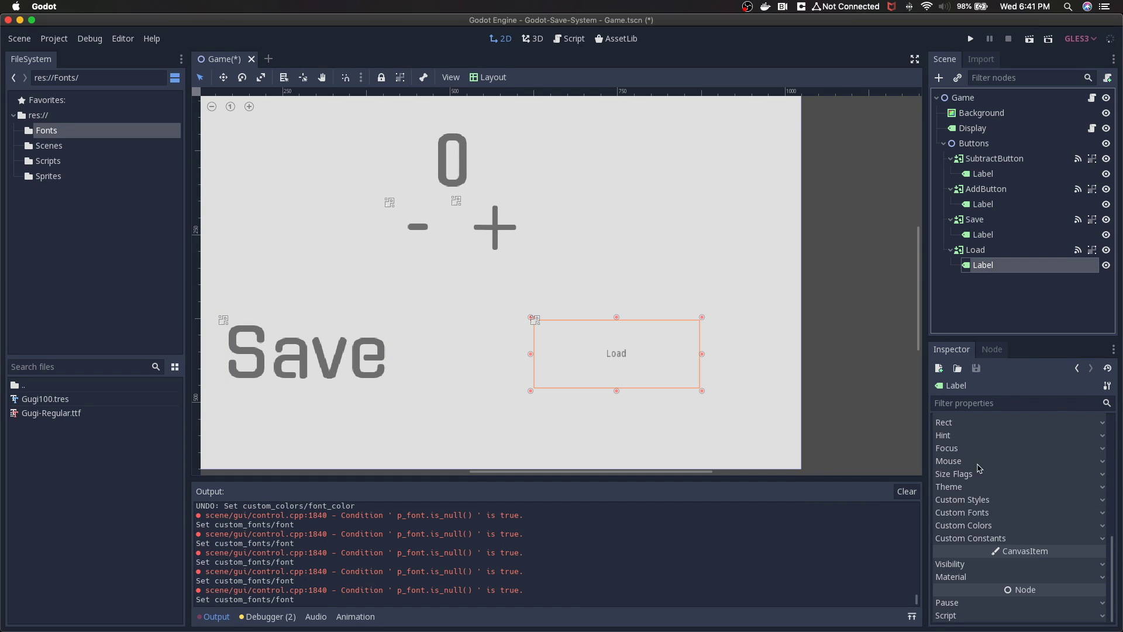
{"action": "left_click", "coordinate": [978, 513]}
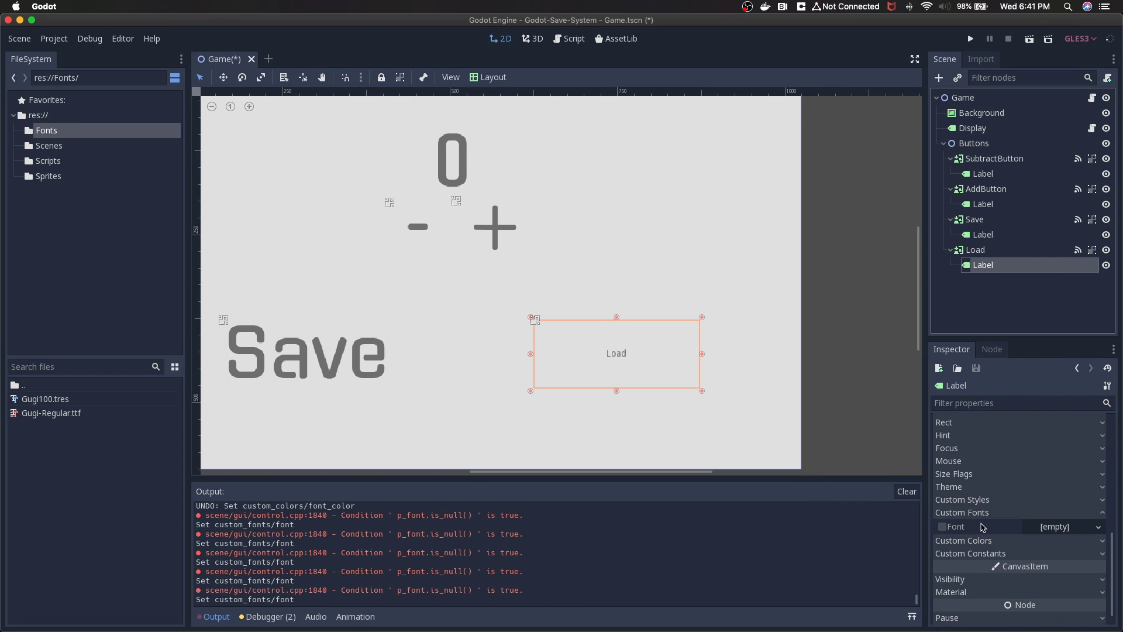
{"action": "left_click", "coordinate": [1036, 527]}
{"action": "left_click", "coordinate": [1043, 590]}
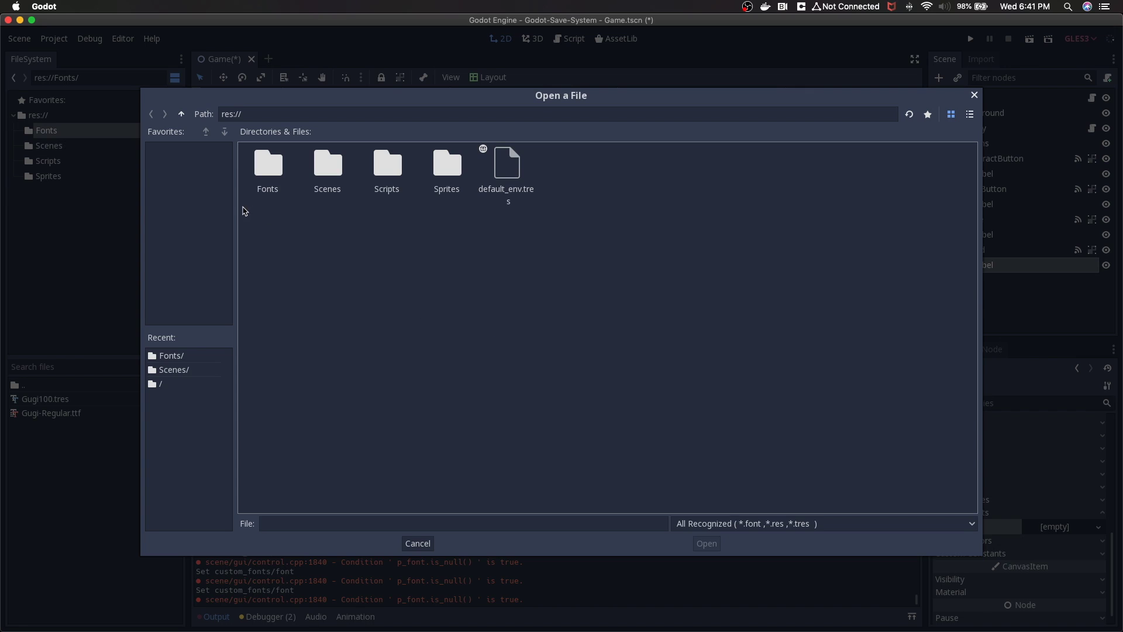
{"action": "double_click", "coordinate": [268, 179]}
{"action": "left_click", "coordinate": [267, 186]}
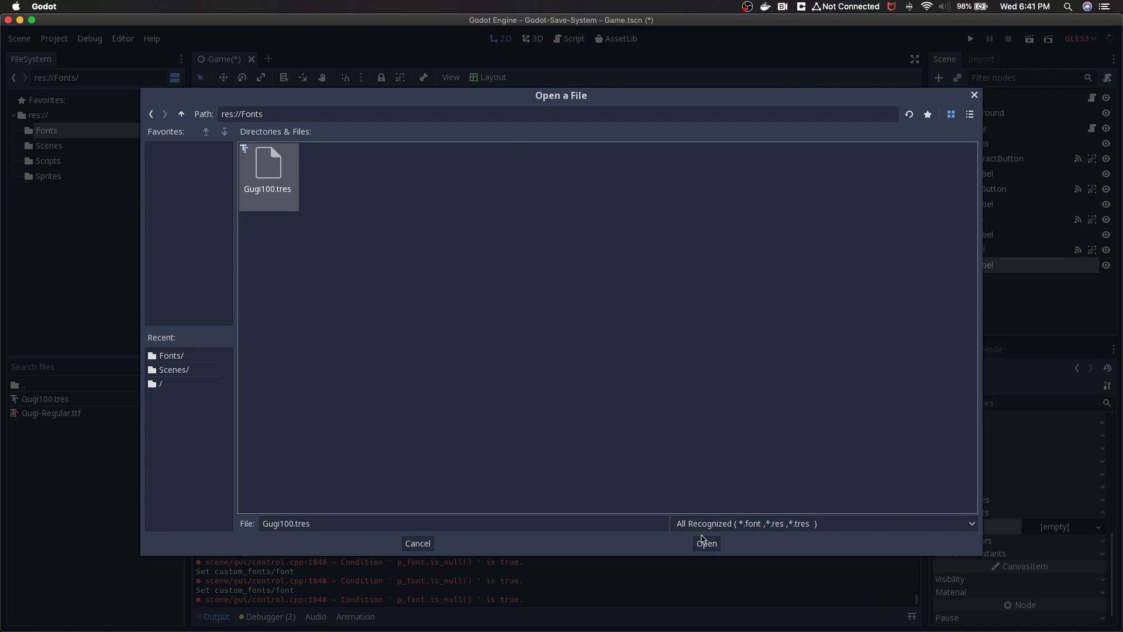
{"action": "left_click", "coordinate": [705, 543]}
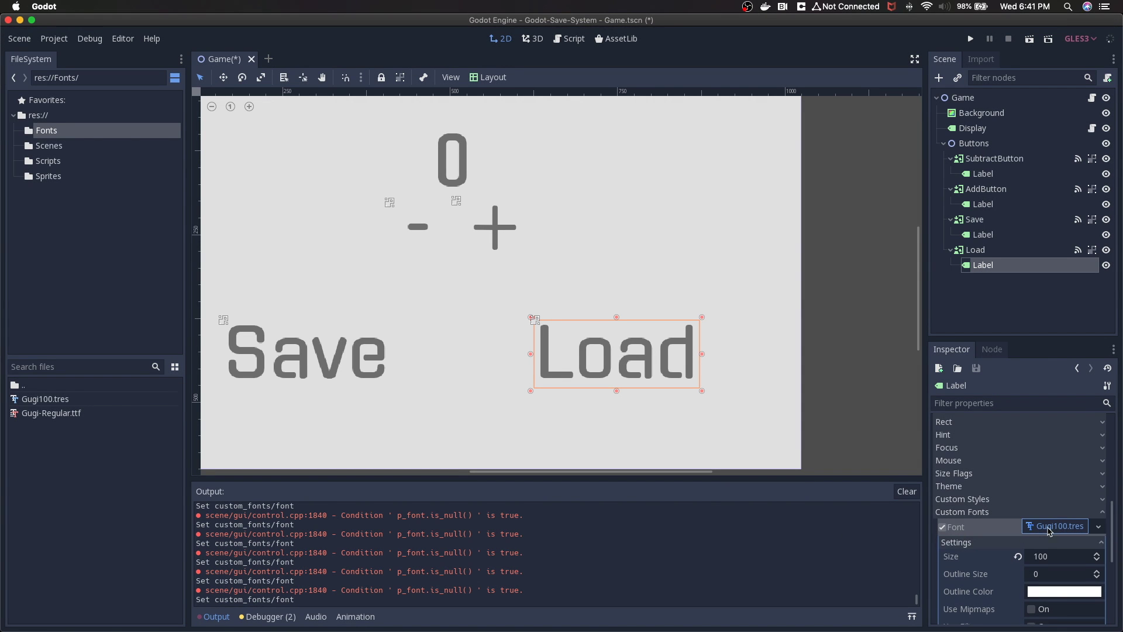
{"action": "scroll", "coordinate": [995, 526], "scroll_direction": "down", "scroll_amount": 3}
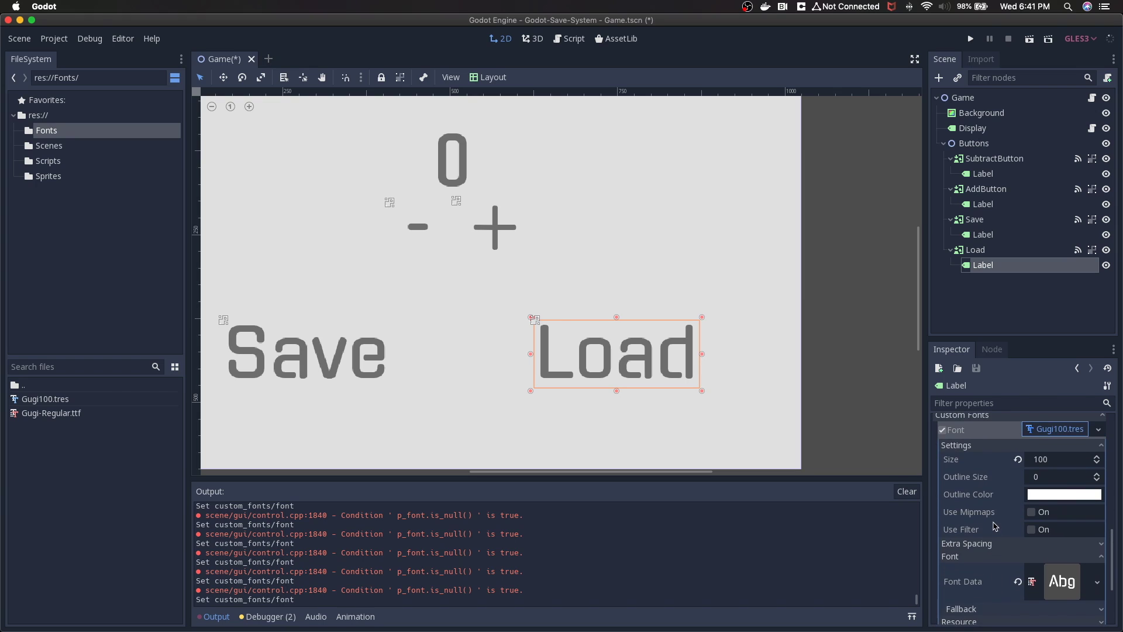
{"action": "scroll", "coordinate": [813, 390], "scroll_direction": "down", "scroll_amount": 3}
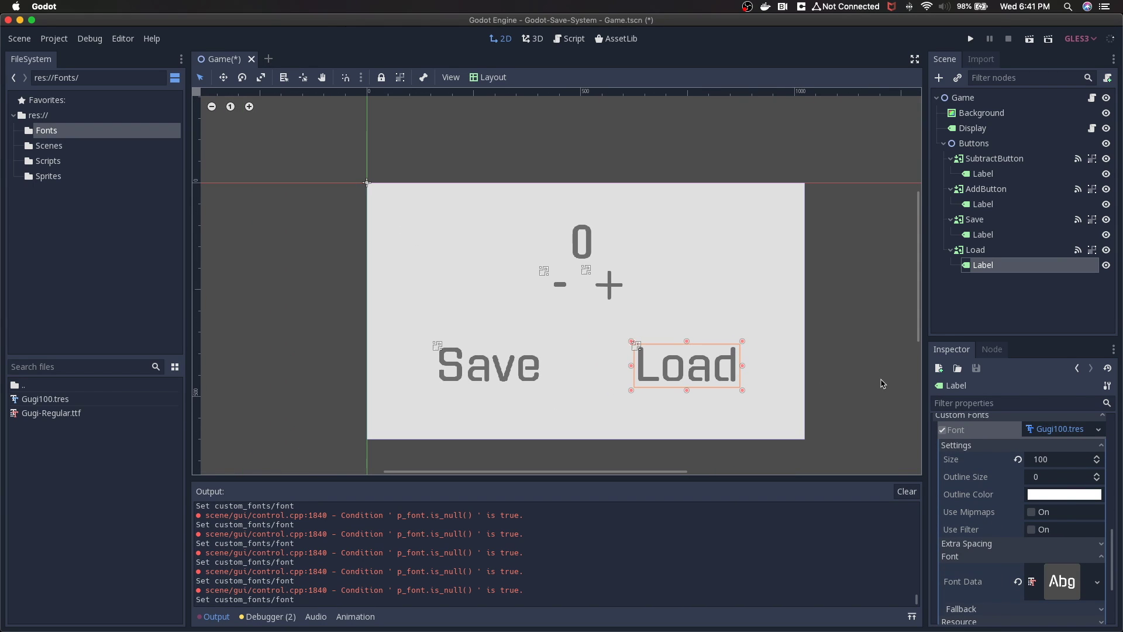
{"action": "left_click", "coordinate": [882, 383]}
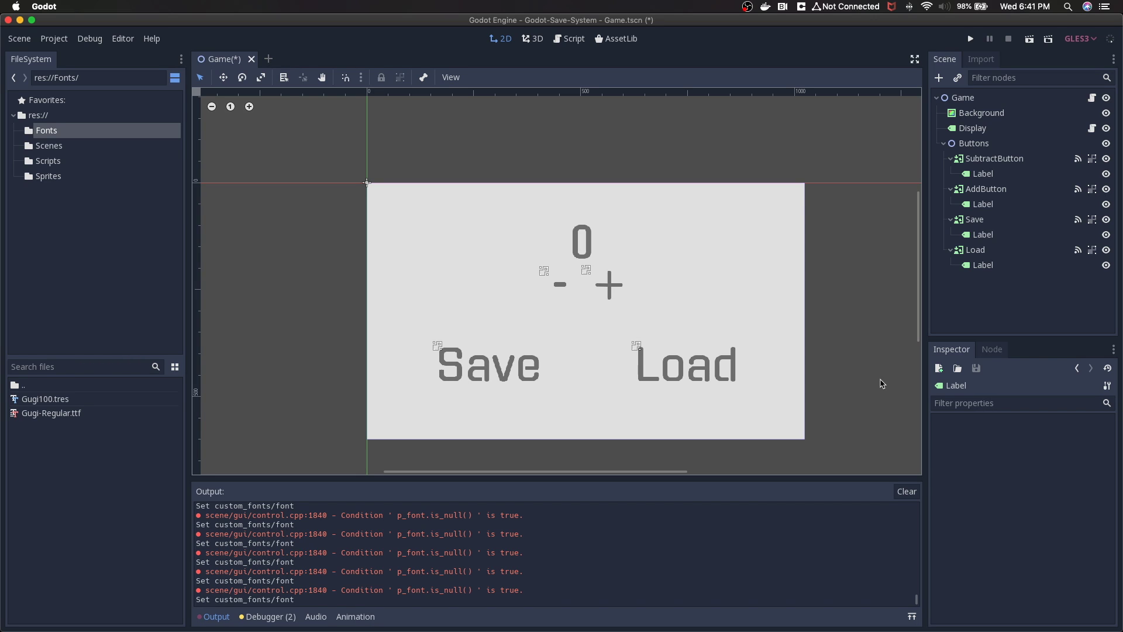
- Save and run the project, move the game window over the editor, and raise the counter twice
{"action": "key", "text": "super+b"}
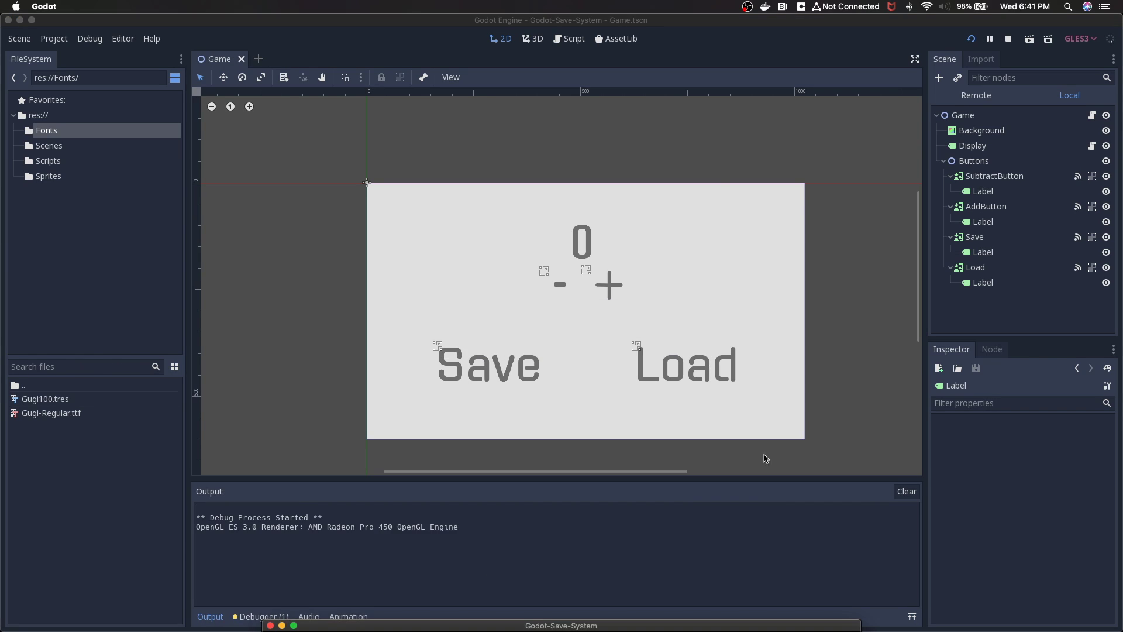
{"action": "left_click_drag", "start_coordinate": [620, 620], "coordinate": [643, 97]}
{"action": "left_click", "coordinate": [620, 244]}
{"action": "left_click", "coordinate": [619, 243]}
{"action": "left_click", "coordinate": [620, 243]}
{"action": "left_click", "coordinate": [619, 244]}
{"action": "left_click", "coordinate": [619, 244]}
{"action": "left_click", "coordinate": [618, 244]}
{"action": "left_click", "coordinate": [619, 244]}
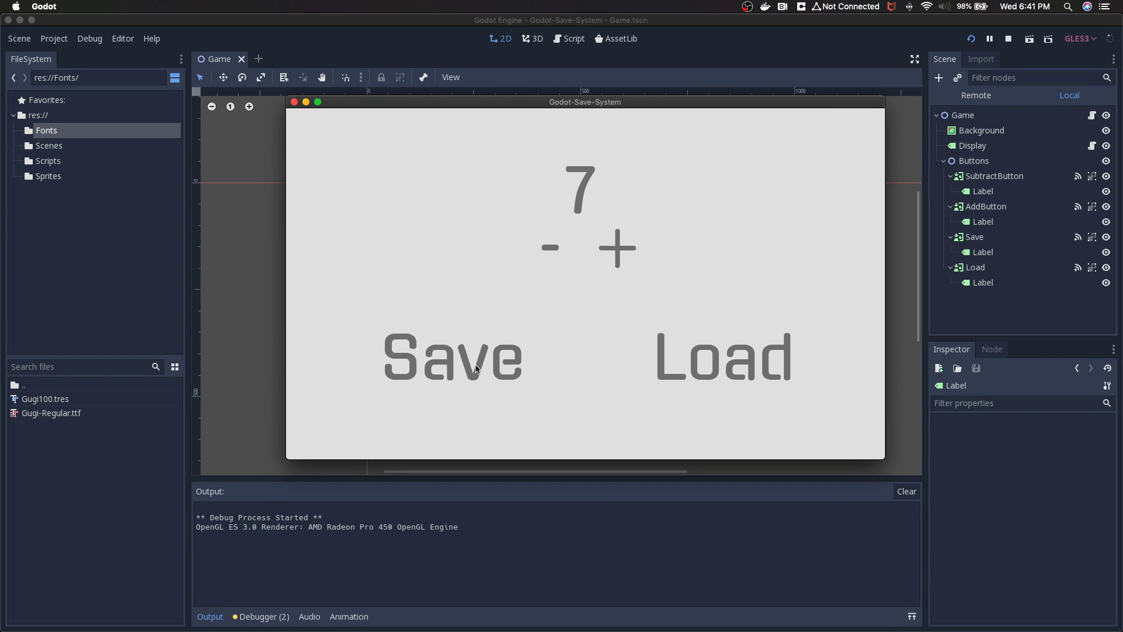
- Lower the counter several times, then Load to restore the saved value 7
{"action": "double_click", "coordinate": [557, 249]}
{"action": "double_click", "coordinate": [557, 249]}
{"action": "double_click", "coordinate": [556, 249]}
{"action": "double_click", "coordinate": [557, 249]}
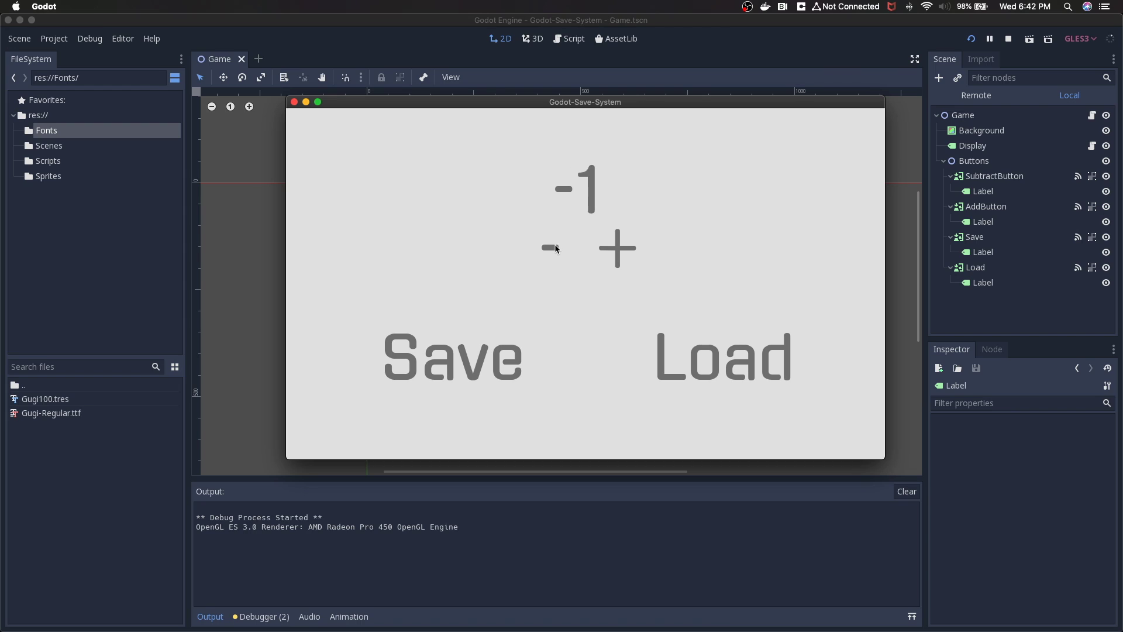
{"action": "double_click", "coordinate": [557, 248]}
{"action": "left_click", "coordinate": [740, 350]}
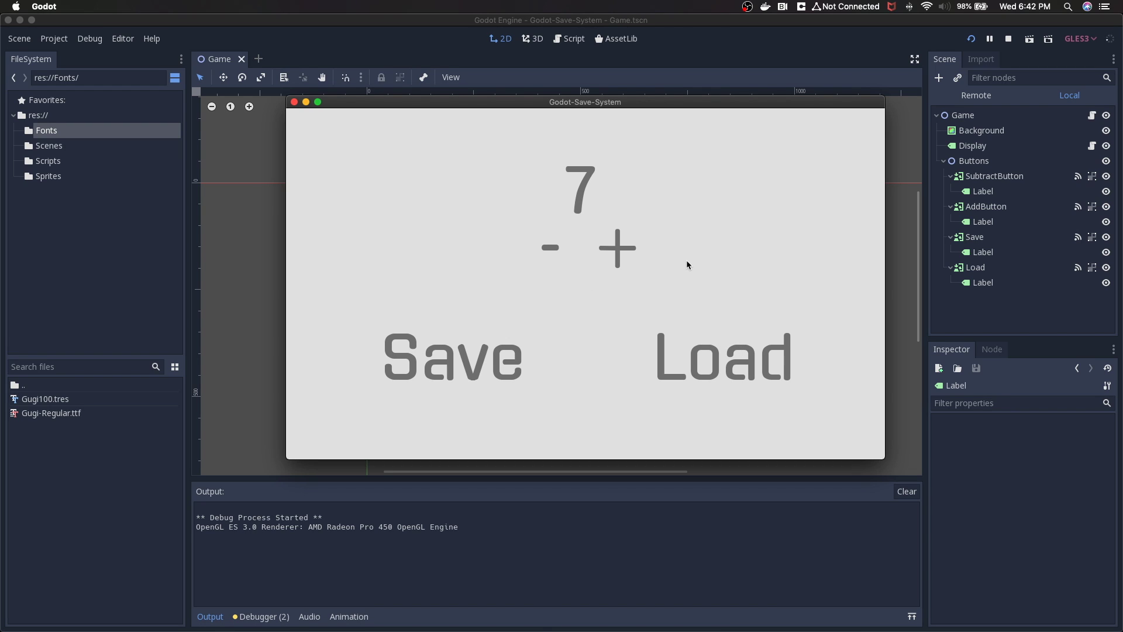